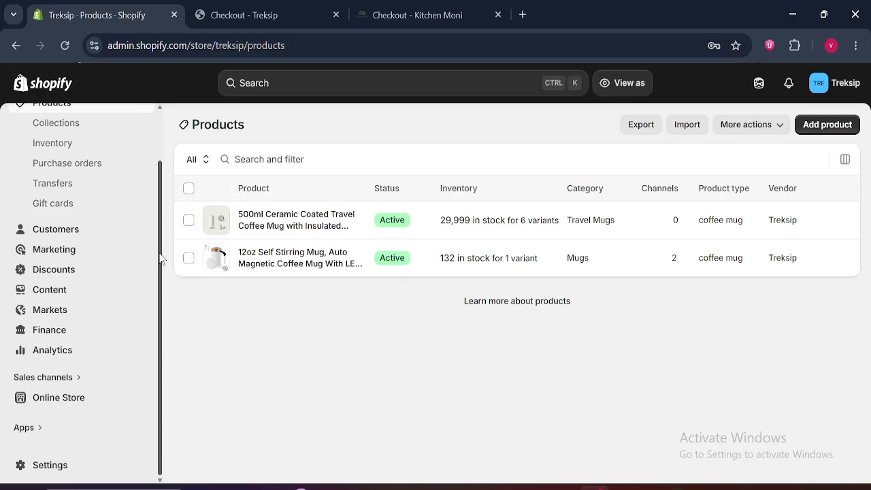
pyautogui.scroll(2, 153, 266)
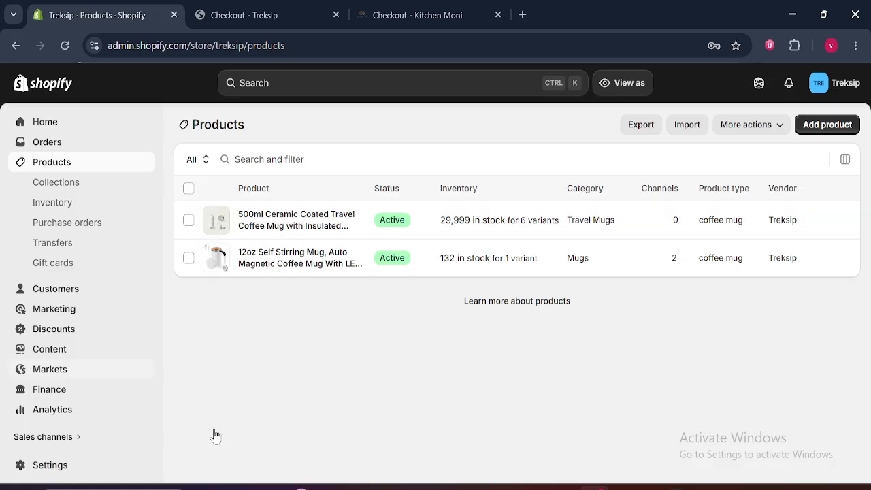
pyautogui.scroll(-2, 159, 233)
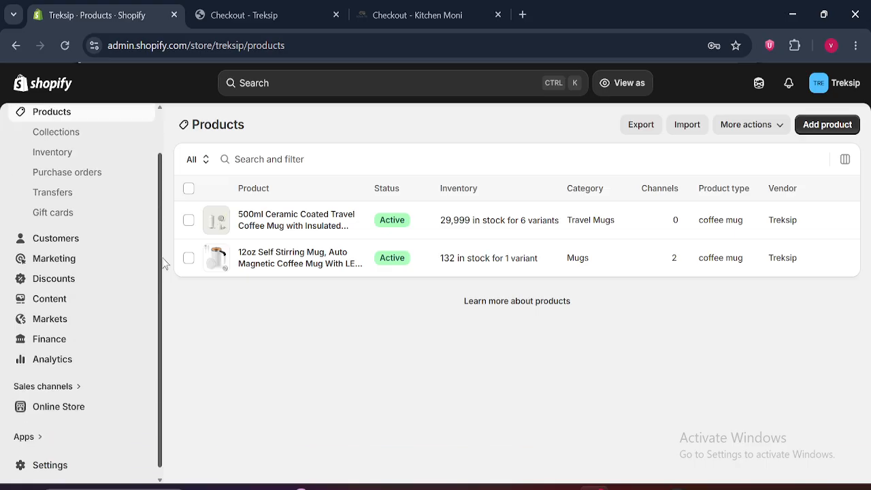
pyautogui.scroll(2, 163, 234)
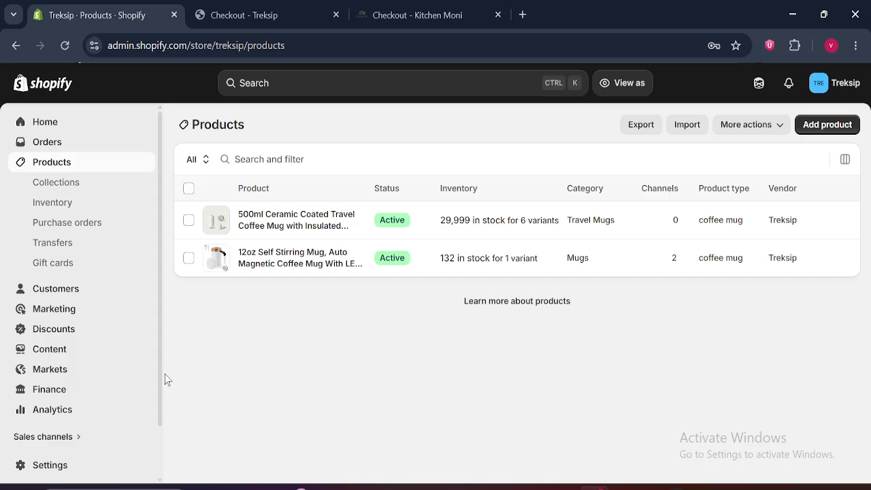
pyautogui.scroll(-1, 162, 400)
pyautogui.scroll(-3, 162, 416)
pyautogui.scroll(4, 164, 354)
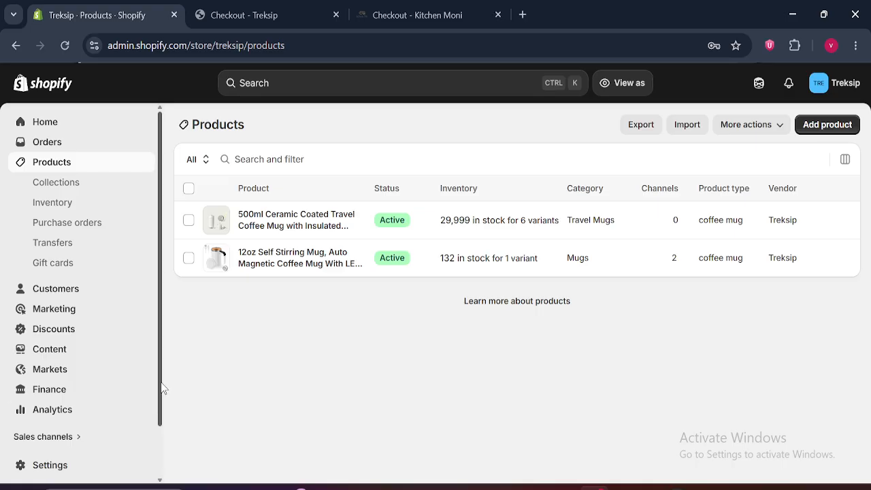
pyautogui.scroll(-2, 162, 416)
pyautogui.scroll(2, 163, 436)
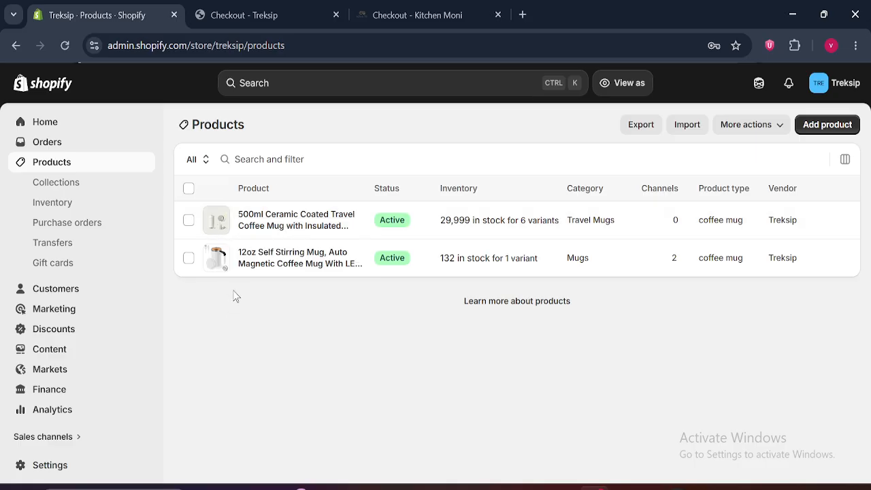
# - Go from the Kitchen Moni checkout to that store's home page and close the open Treksip checkout
pyautogui.click(490, 8)
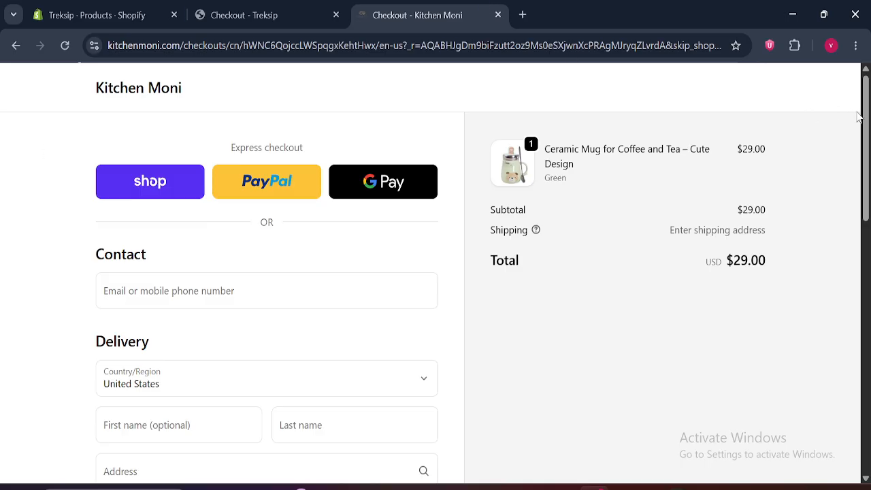
pyautogui.click(137, 90)
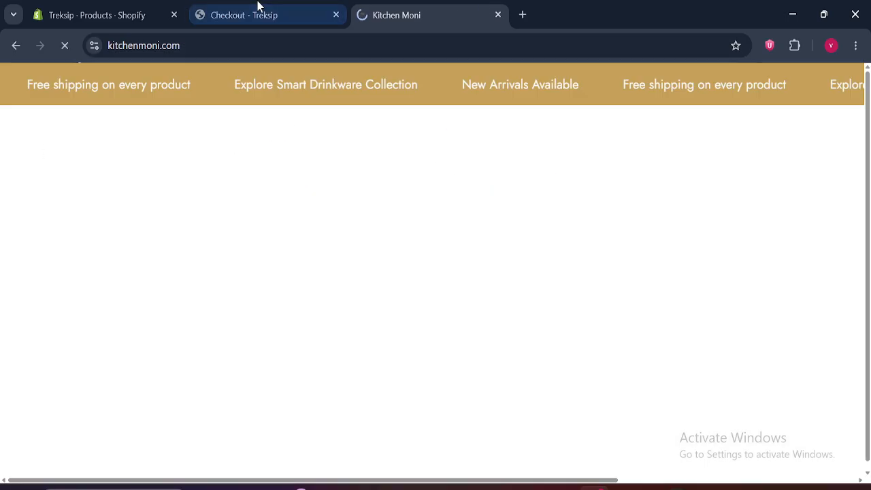
pyautogui.click(102, 14)
pyautogui.click(336, 14)
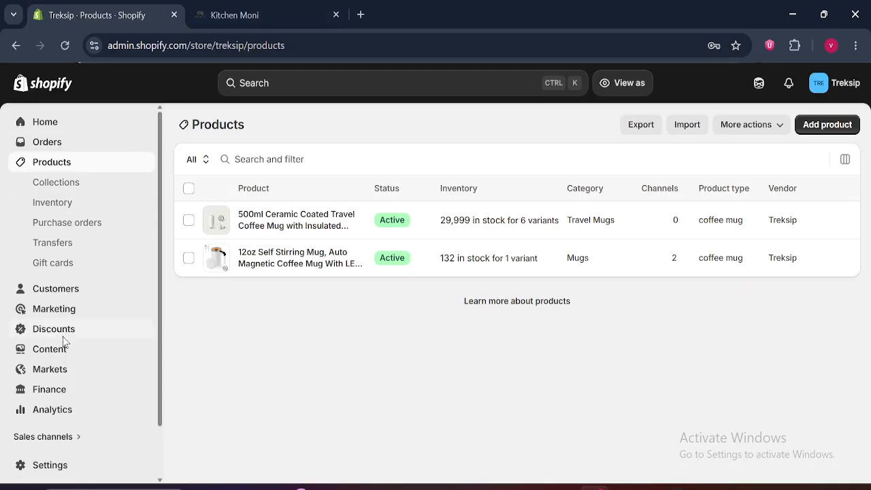
# - Open the Treksip online store from the admin and go to the 12oz Self Stirring Mug product page
pyautogui.scroll(-2, 155, 384)
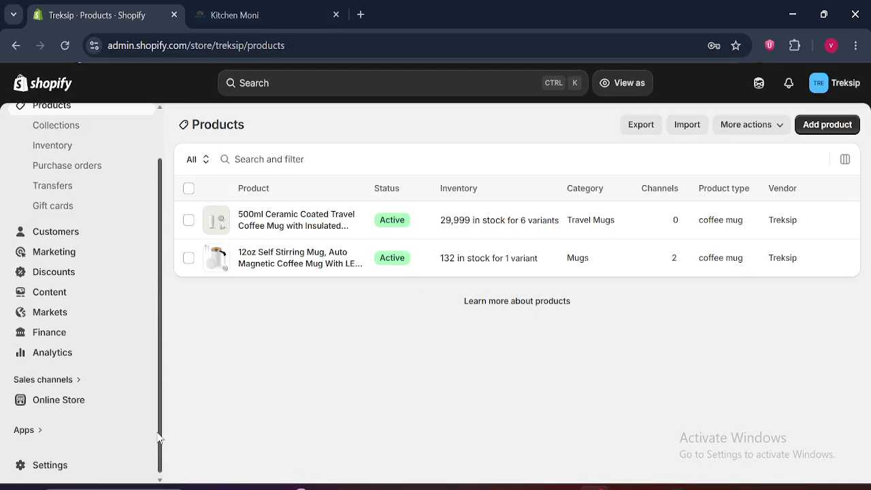
pyautogui.click(146, 402)
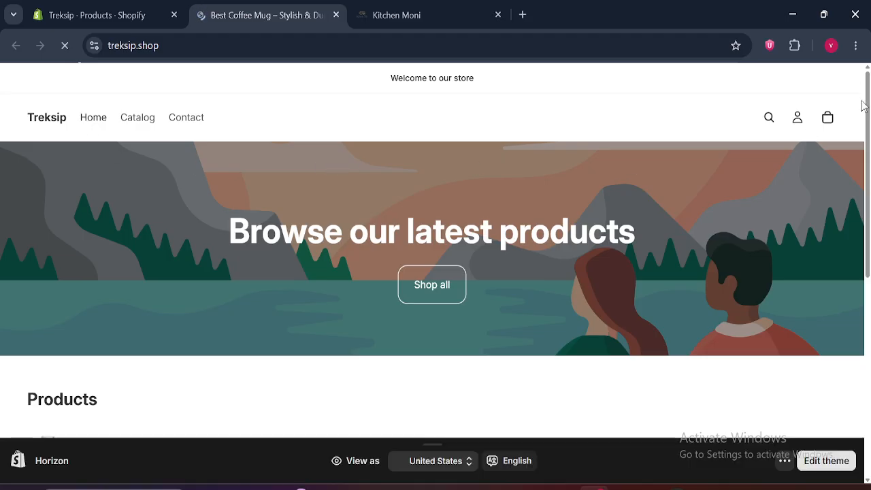
pyautogui.moveTo(867, 123); pyautogui.dragTo(857, 227)
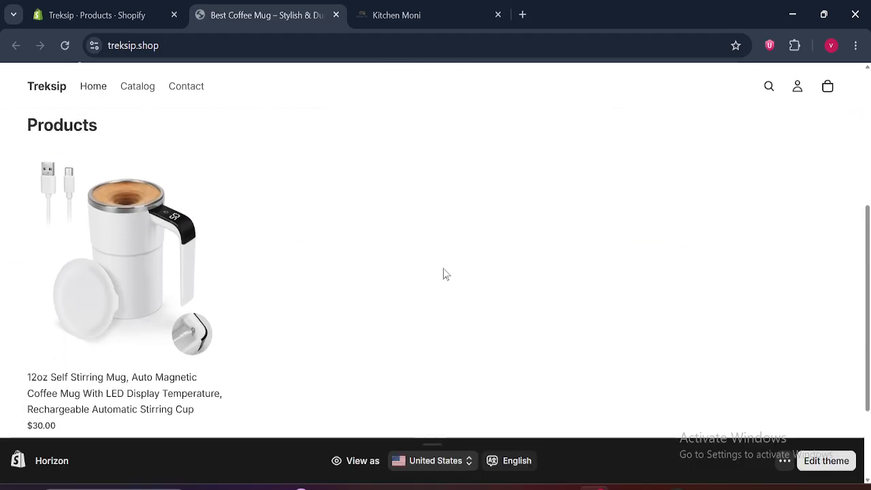
pyautogui.click(74, 223)
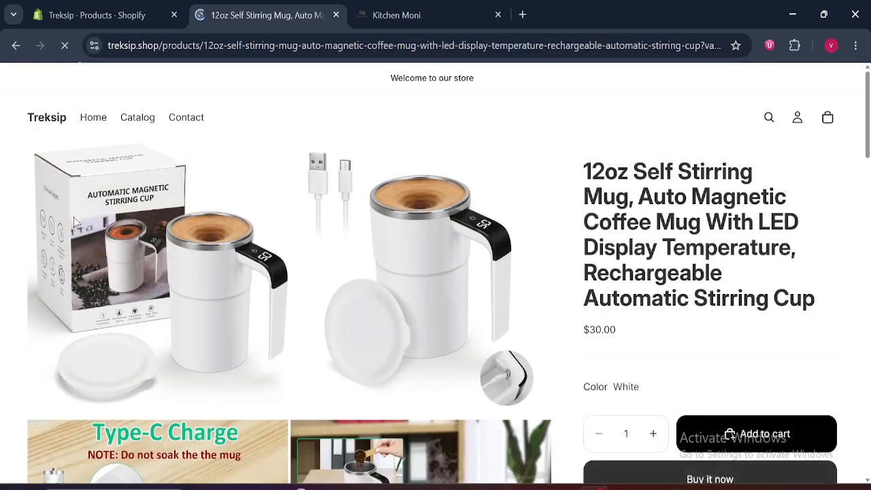
# - Buy the white 12oz Self Stirring Mug immediately with a quantity of 1 to reach the Treksip checkout
pyautogui.moveTo(869, 90); pyautogui.dragTo(869, 121)
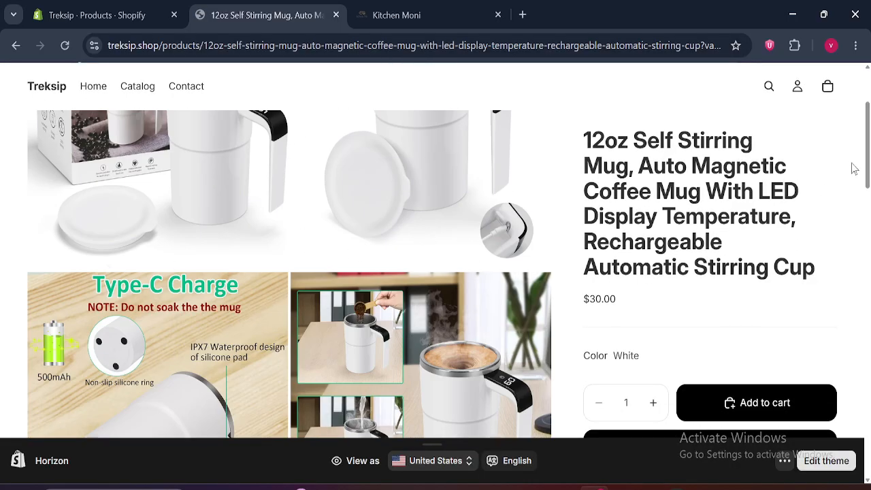
pyautogui.moveTo(867, 146); pyautogui.dragTo(867, 180)
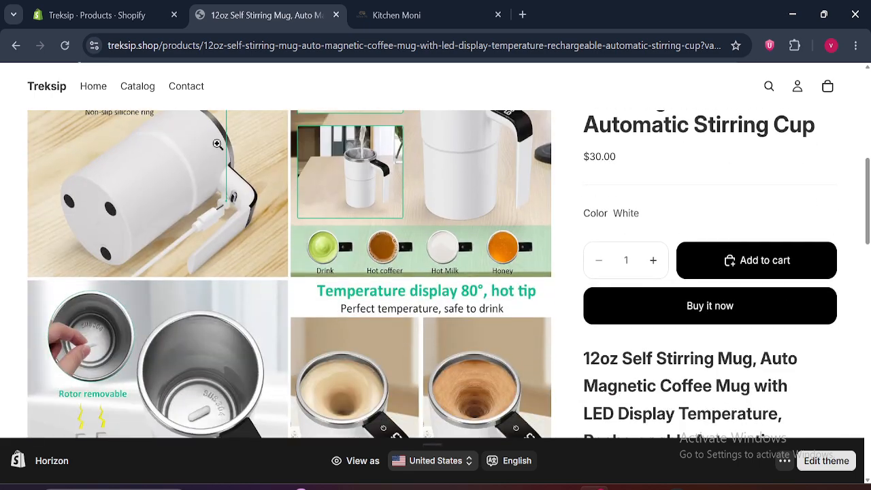
pyautogui.click(708, 307)
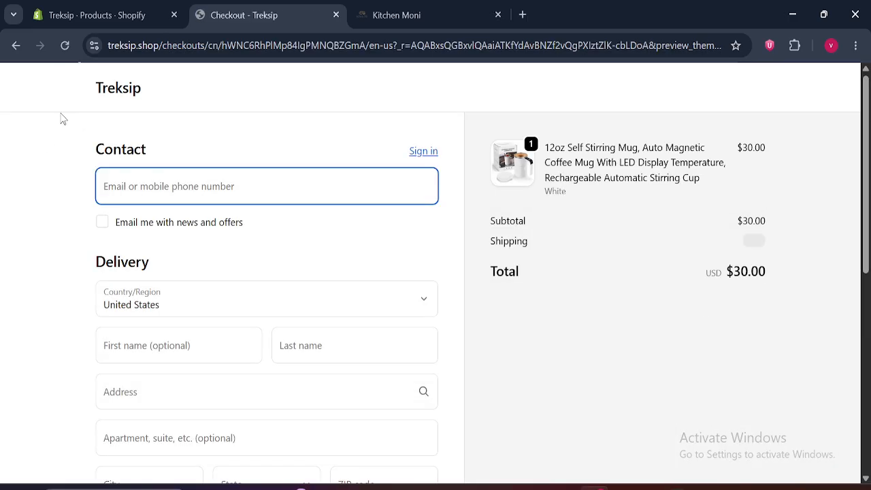
# - Examine the area around the Contact section of the Treksip checkout for express payment options
pyautogui.moveTo(113, 149); pyautogui.dragTo(375, 121)
pyautogui.click(68, 250)
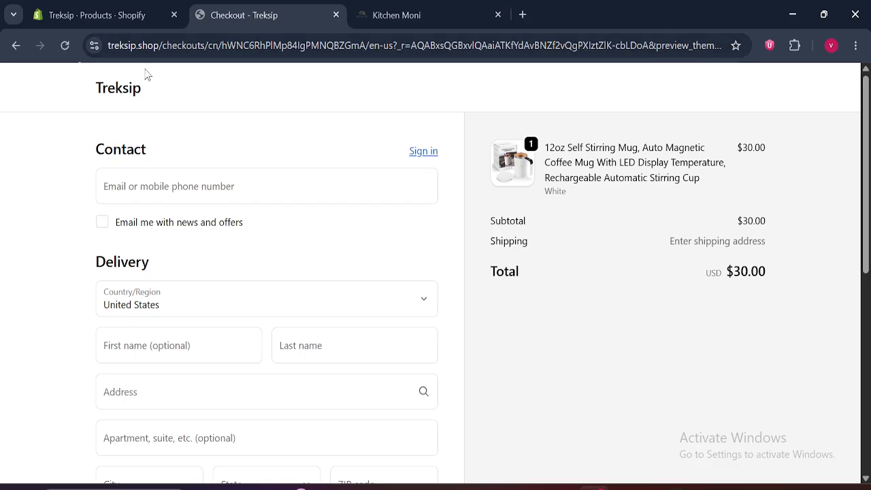
pyautogui.moveTo(866, 235)
pyautogui.mouseDown()
pyautogui.moveTo(868, 428)
pyautogui.moveTo(868, 231)
pyautogui.mouseUp()
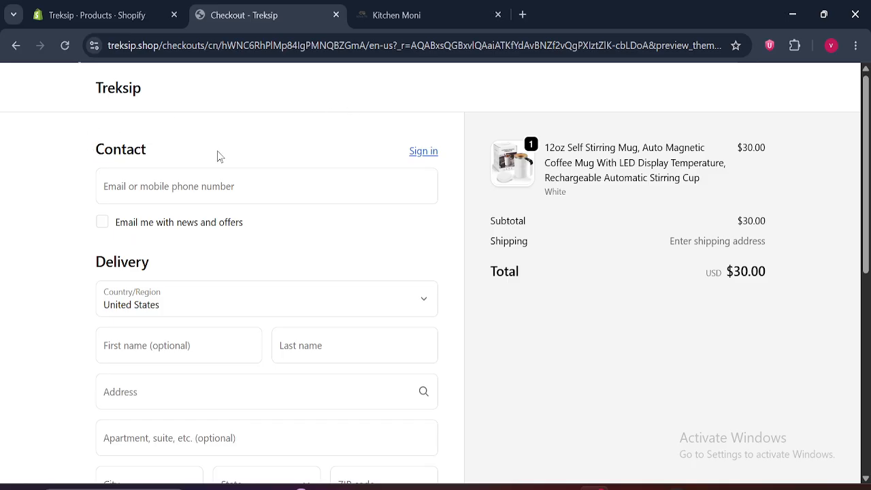
pyautogui.moveTo(75, 148); pyautogui.dragTo(203, 149)
pyautogui.click(202, 141)
pyautogui.moveTo(186, 151); pyautogui.dragTo(94, 150)
pyautogui.click(138, 123)
# - Switch to the Kitchen Moni store and open the Ceramic Mug for Coffee and Tea – Cute Design product page
pyautogui.click(418, 8)
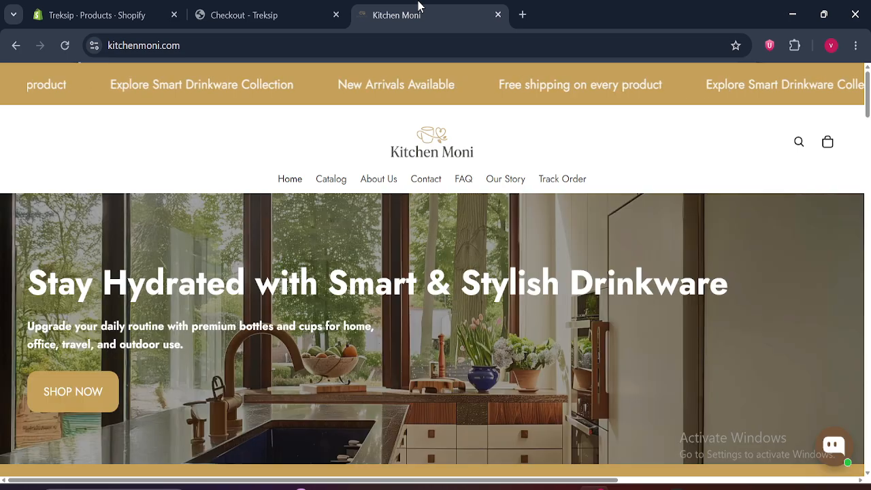
pyautogui.click(413, 146)
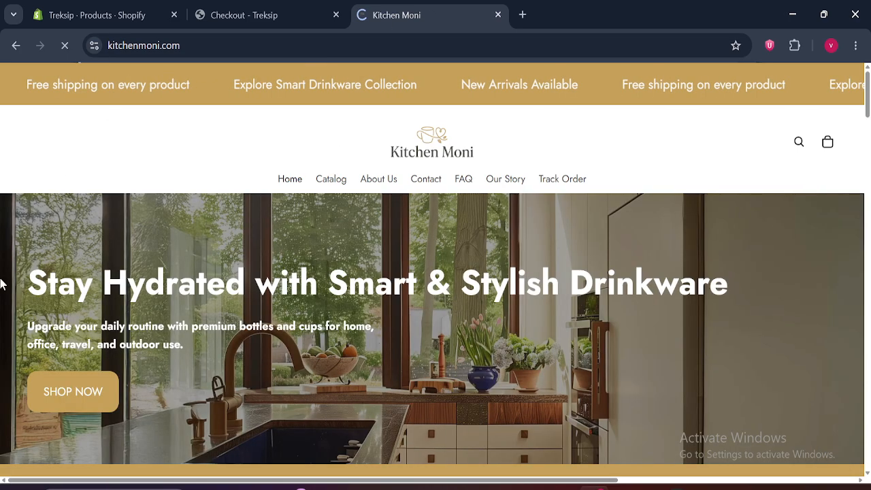
pyautogui.moveTo(868, 86); pyautogui.dragTo(868, 333)
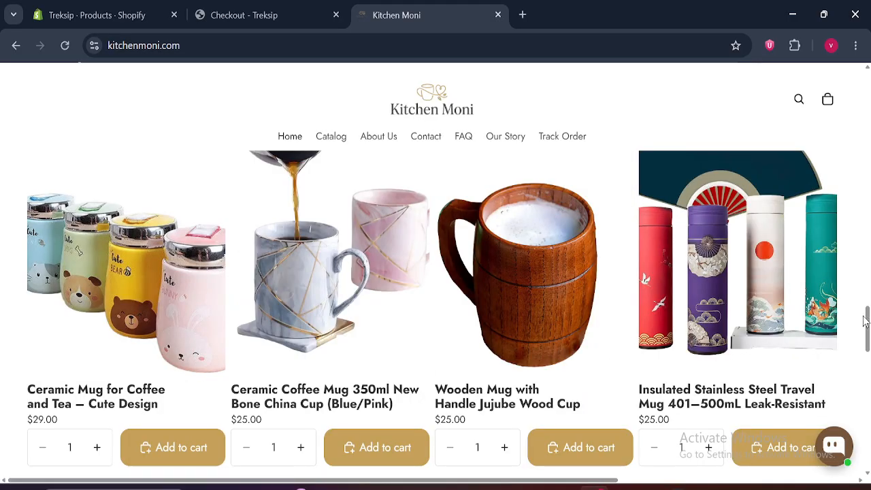
pyautogui.scroll(-1, 4, 208)
pyautogui.click(102, 234)
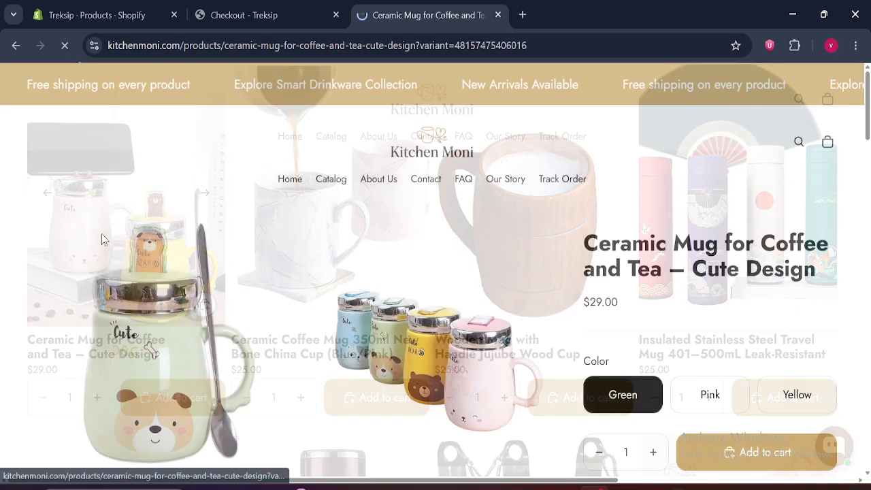
# - Examine the ceramic mug's price and the purchase options on its product page
pyautogui.scroll(-4, 593, 268)
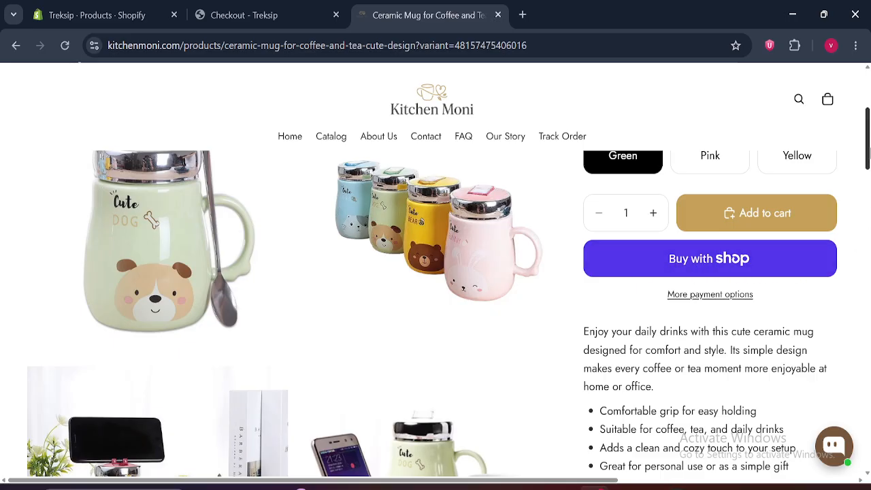
pyautogui.scroll(2, 681, 245)
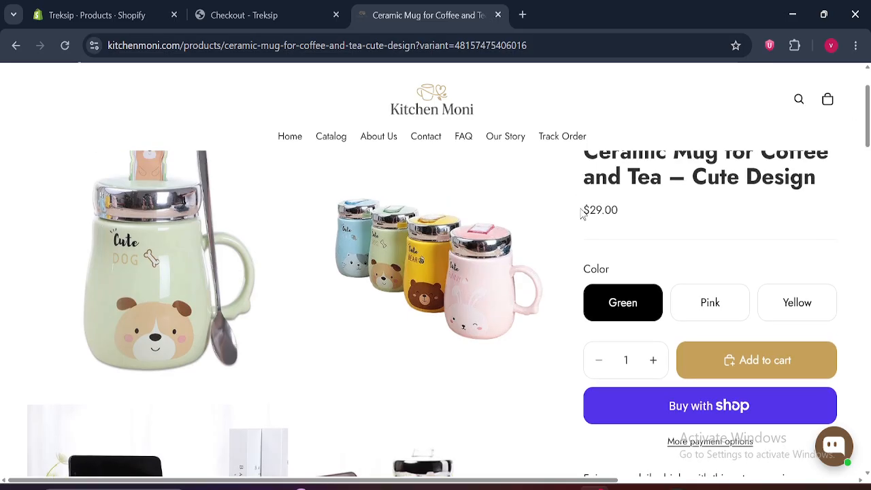
pyautogui.moveTo(584, 211); pyautogui.dragTo(647, 213)
pyautogui.click(648, 214)
pyautogui.moveTo(589, 211); pyautogui.dragTo(620, 210)
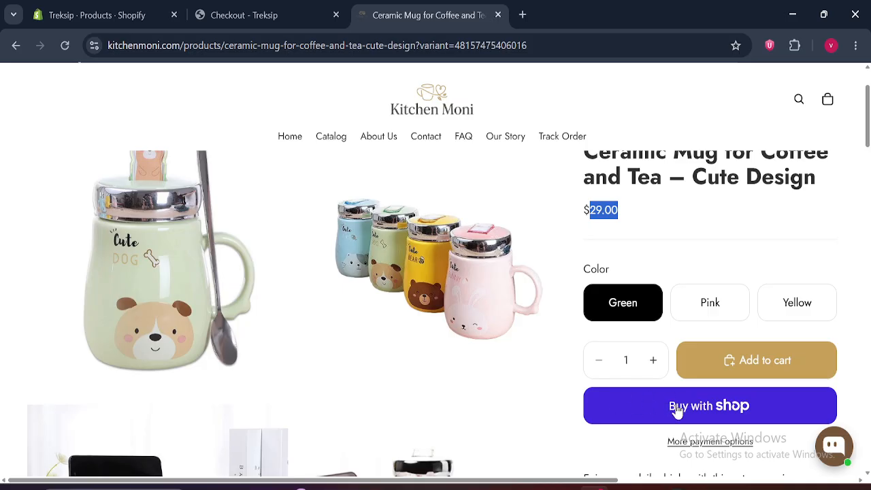
pyautogui.click(716, 205)
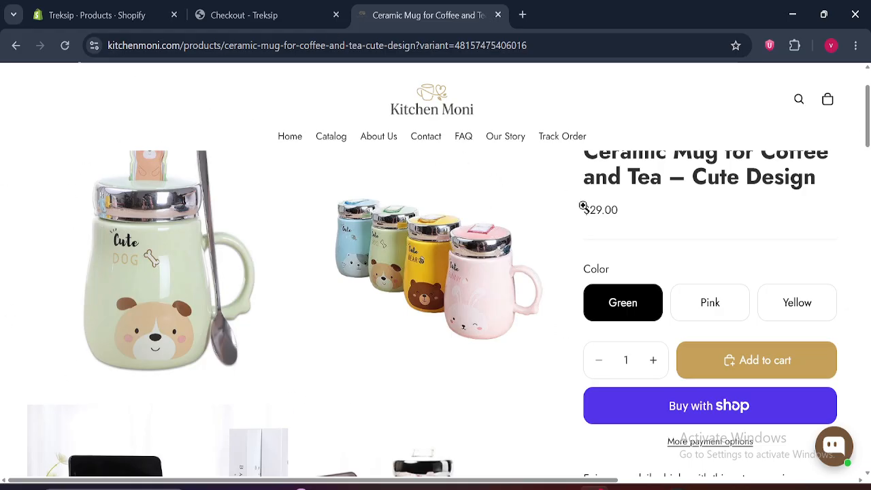
pyautogui.moveTo(869, 121)
pyautogui.mouseDown()
pyautogui.moveTo(870, 108)
pyautogui.moveTo(869, 120)
pyautogui.mouseUp()
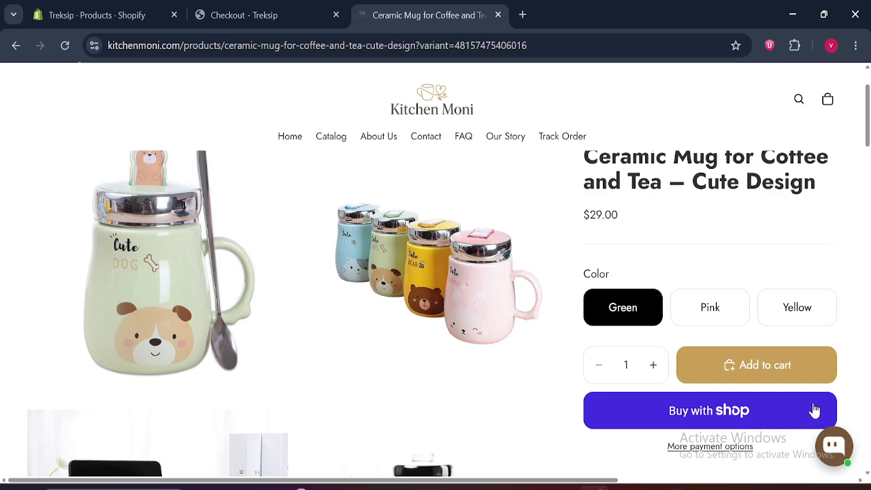
# - Proceed to checkout with the green ceramic mug through the additional payment options and highlight the order total
pyautogui.click(696, 454)
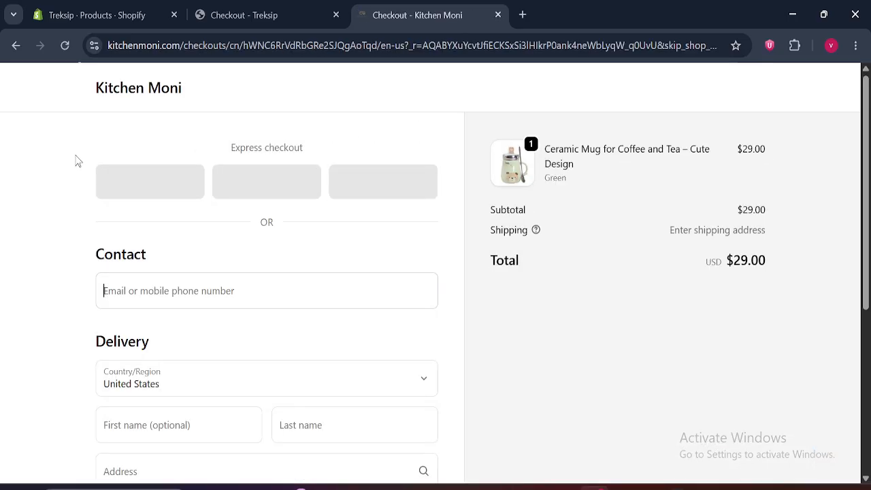
pyautogui.moveTo(705, 266); pyautogui.dragTo(769, 265)
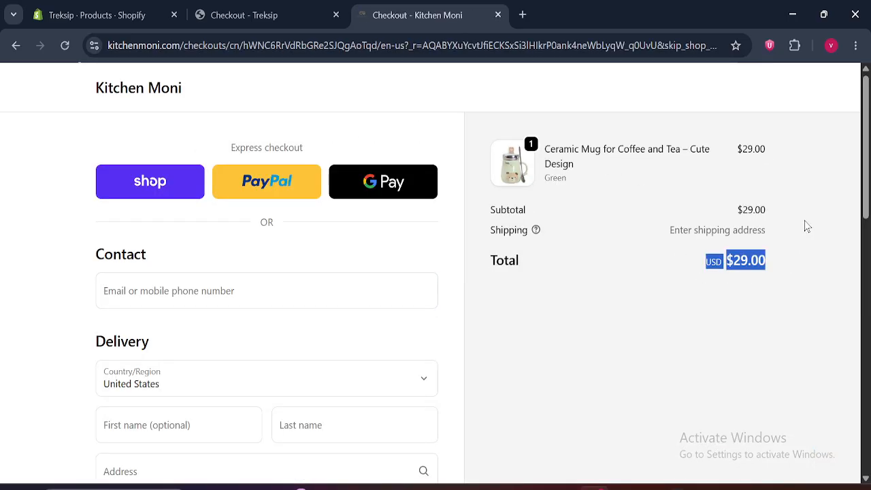
pyautogui.click(806, 226)
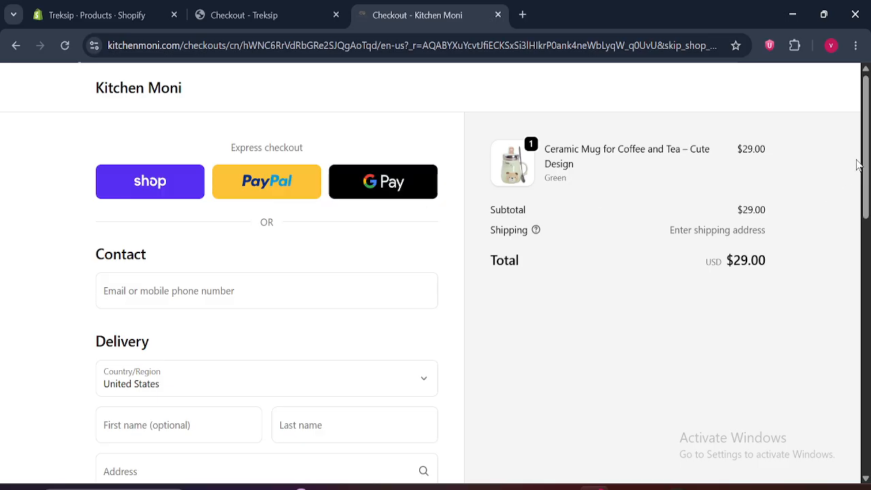
# - Review the accepted card brands in the checkout's Payment section and select PayPal as the payment method
pyautogui.scroll(-3, 863, 163)
pyautogui.scroll(-4, 93, 287)
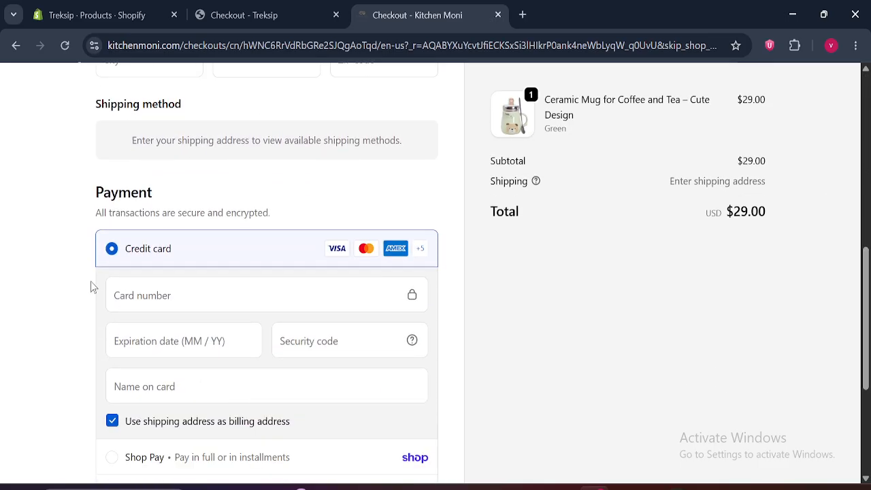
pyautogui.moveTo(422, 252)
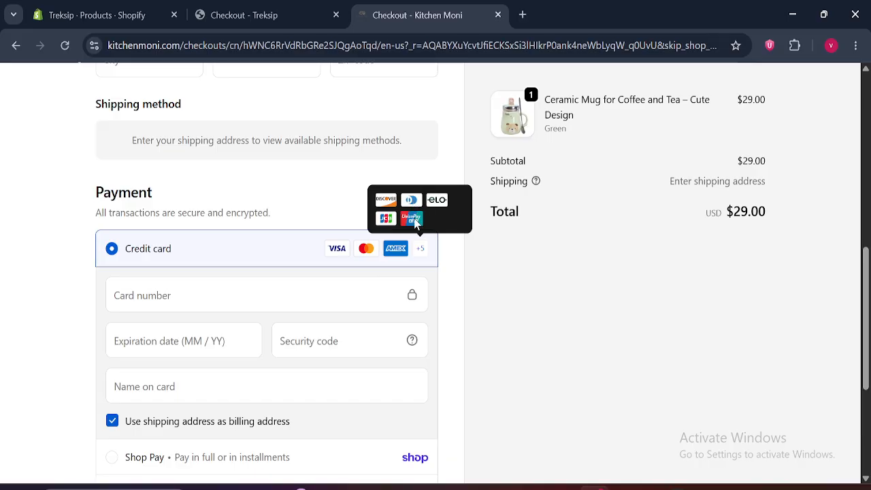
pyautogui.scroll(-3, 688, 307)
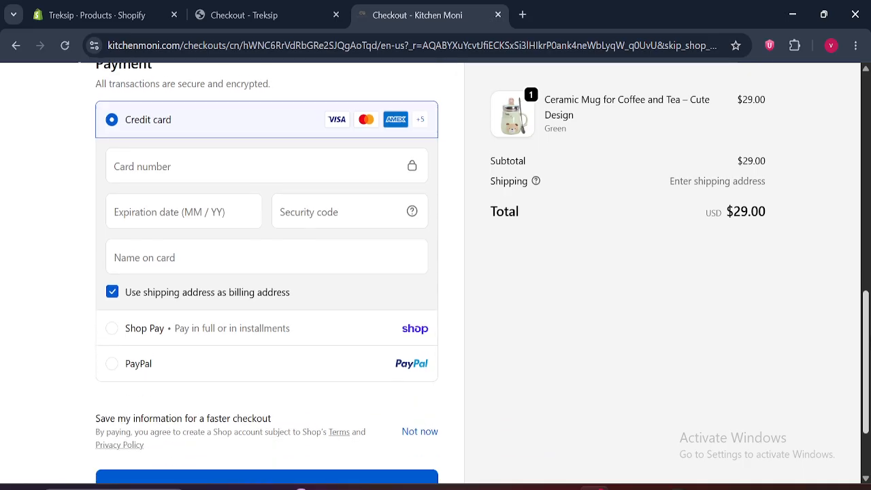
pyautogui.click(113, 331)
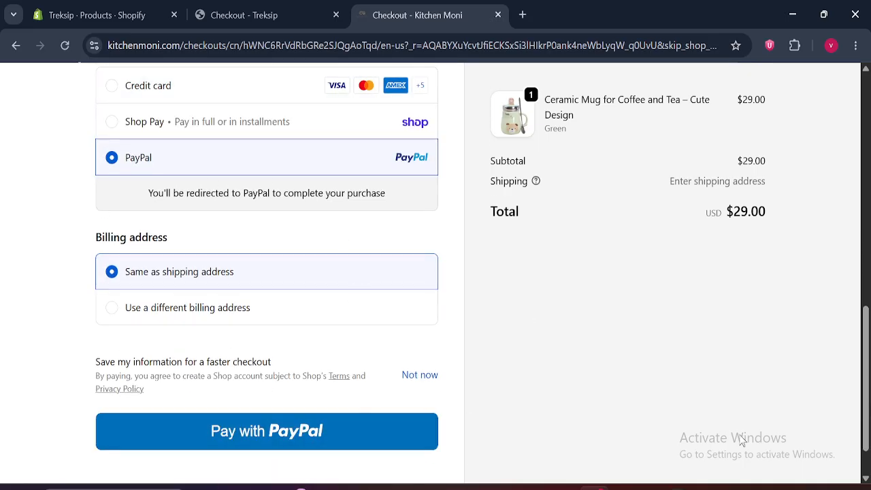
# - Highlight the Express checkout heading above the Contact section of the Kitchen Moni checkout
pyautogui.moveTo(869, 379); pyautogui.dragTo(863, 139)
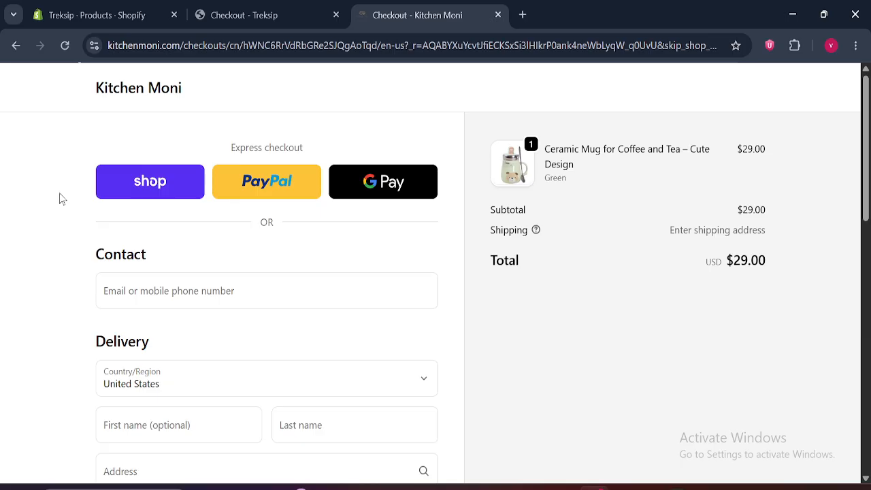
pyautogui.moveTo(226, 149); pyautogui.dragTo(354, 143)
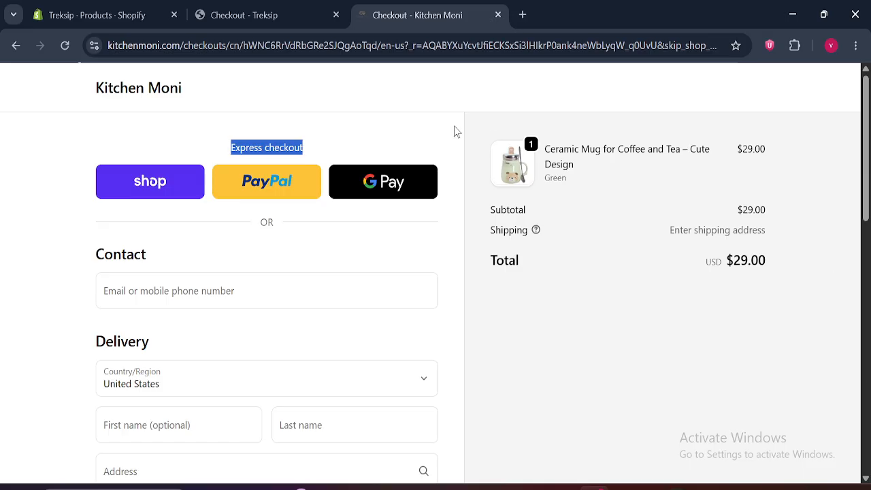
# - Examine the Kitchen Moni checkout from the express options to the PayPal payment button, highlighting the ceramic mug in the order summary
pyautogui.scroll(-1, 864, 157)
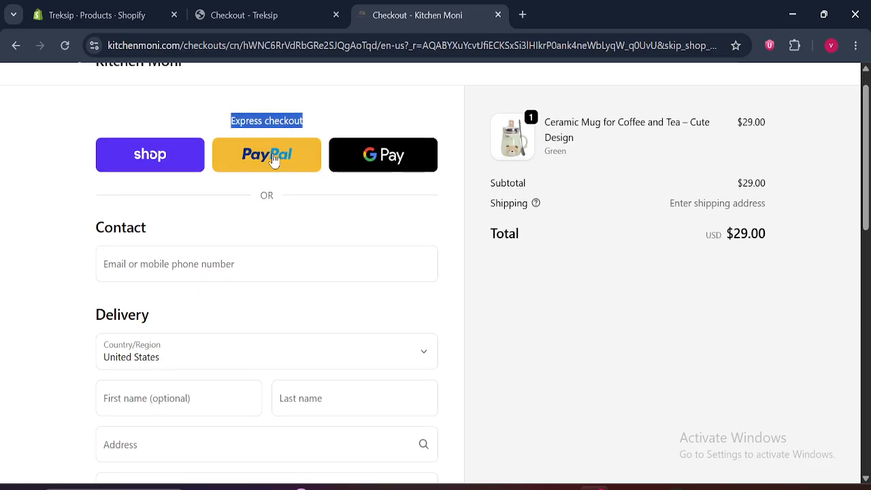
pyautogui.moveTo(866, 155); pyautogui.dragTo(865, 216)
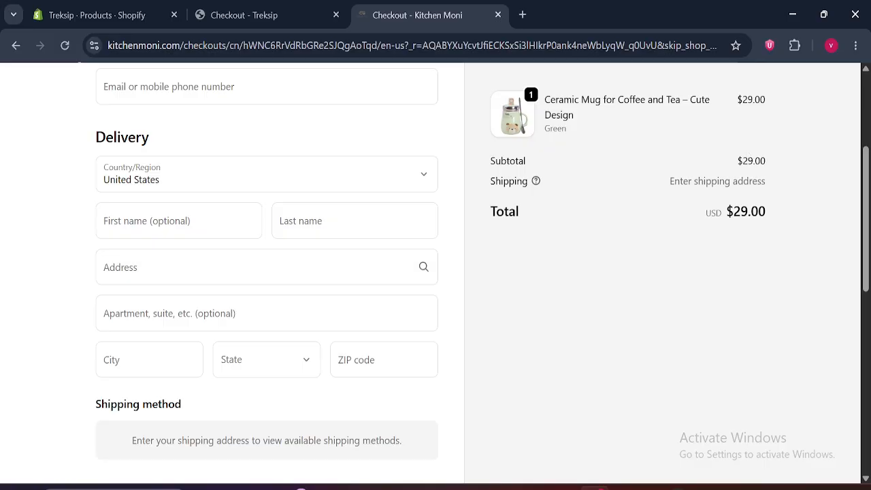
pyautogui.moveTo(544, 99); pyautogui.dragTo(624, 138)
pyautogui.click(623, 304)
pyautogui.moveTo(863, 249); pyautogui.dragTo(863, 430)
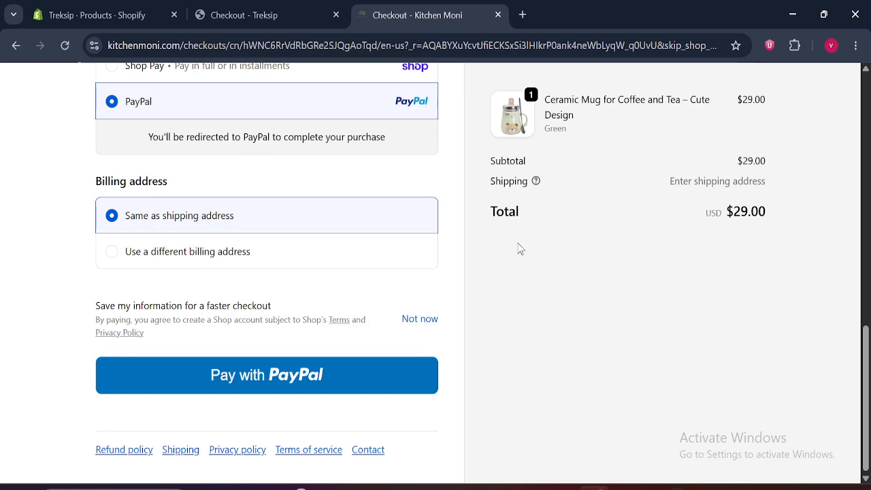
pyautogui.moveTo(866, 414); pyautogui.dragTo(867, 155)
# - Return to the Treksip store admin, close the Treksip checkout page and open the store settings
pyautogui.click(243, 8)
pyautogui.click(93, 9)
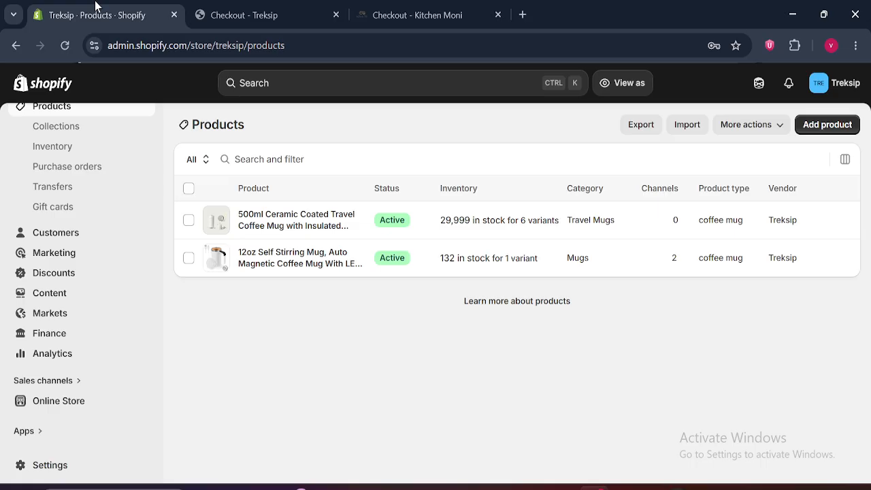
pyautogui.click(338, 14)
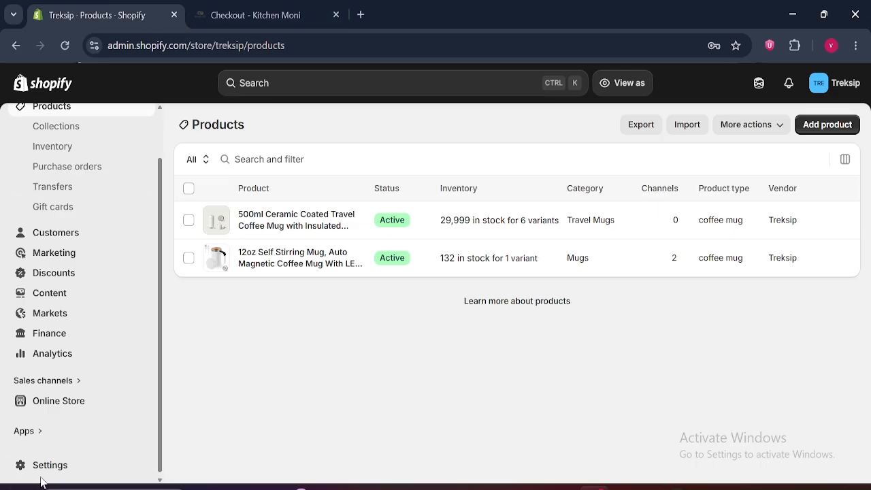
pyautogui.click(41, 468)
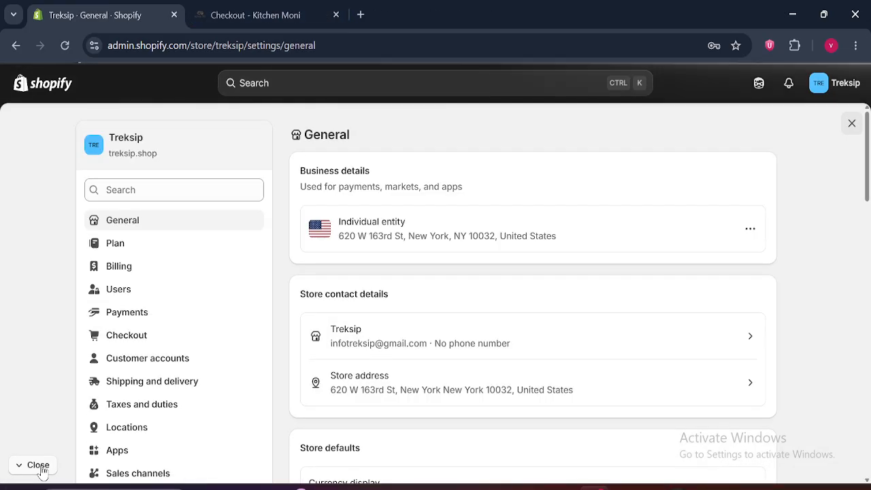
# - Review the Express checkout options on the Kitchen Moni checkout again and return to Treksip's General settings
pyautogui.click(296, 8)
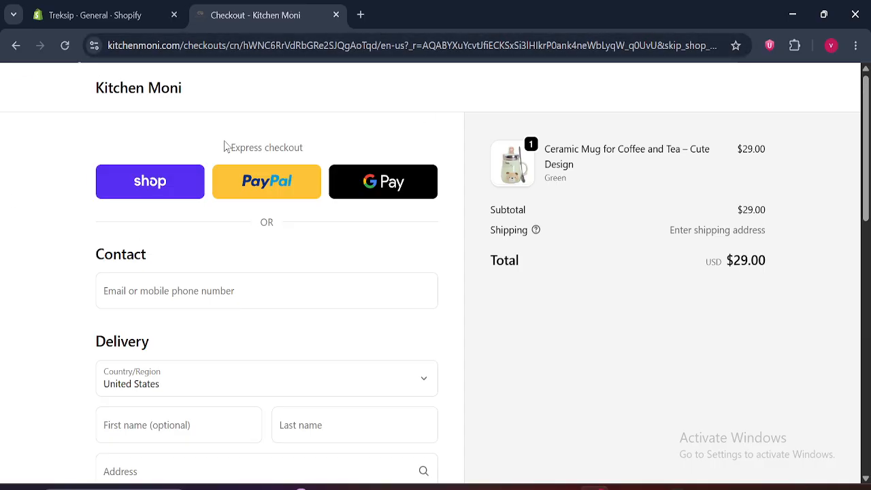
pyautogui.click(114, 6)
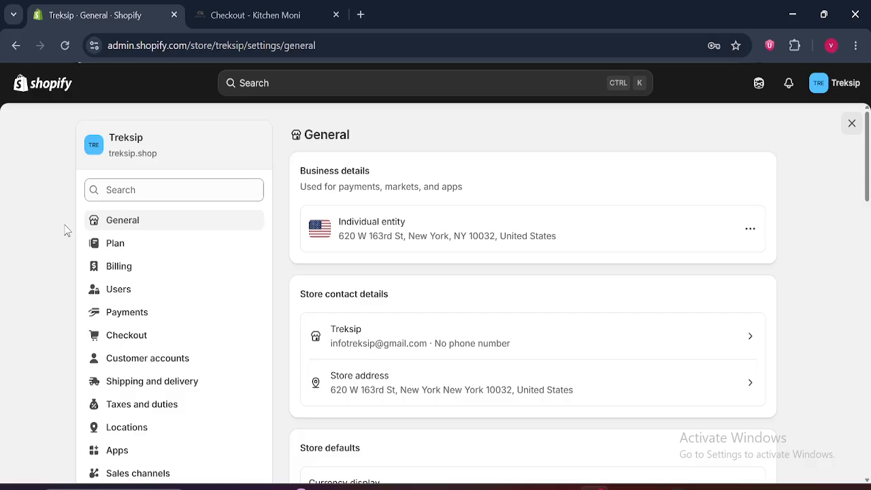
pyautogui.click(239, 8)
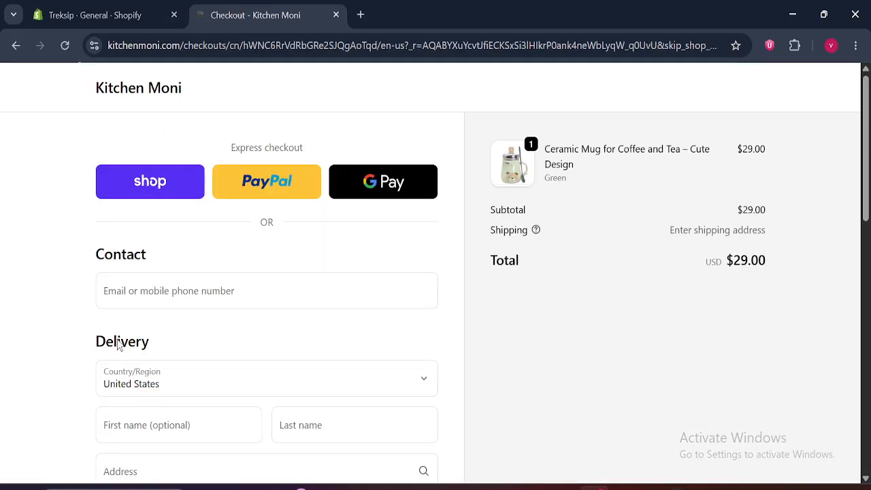
pyautogui.click(62, 15)
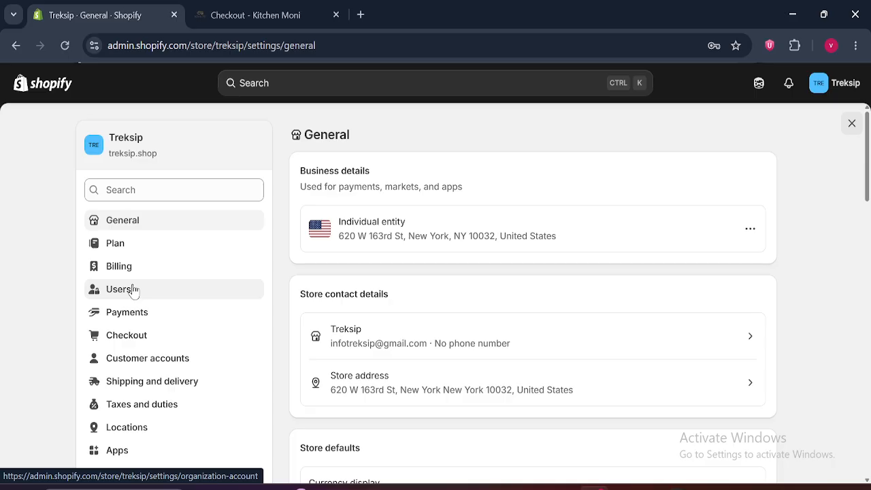
# - Look over the settings categories and highlight the General page heading
pyautogui.scroll(-1, 134, 291)
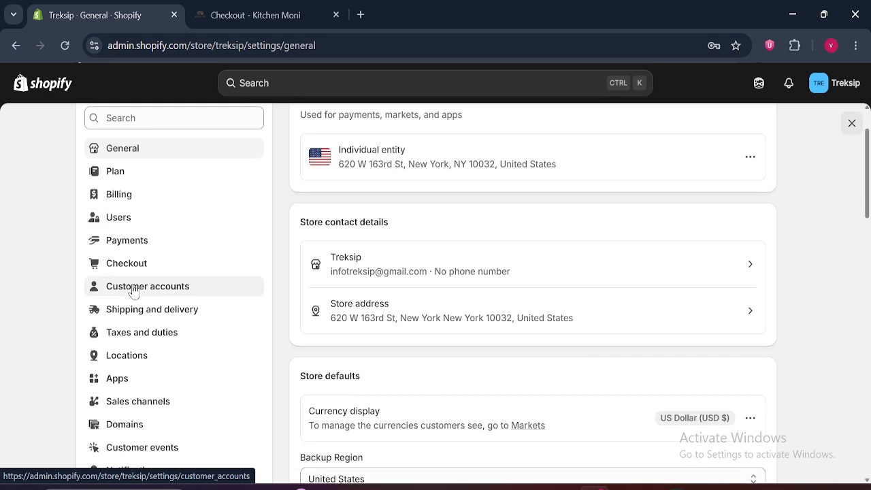
pyautogui.scroll(1, 868, 160)
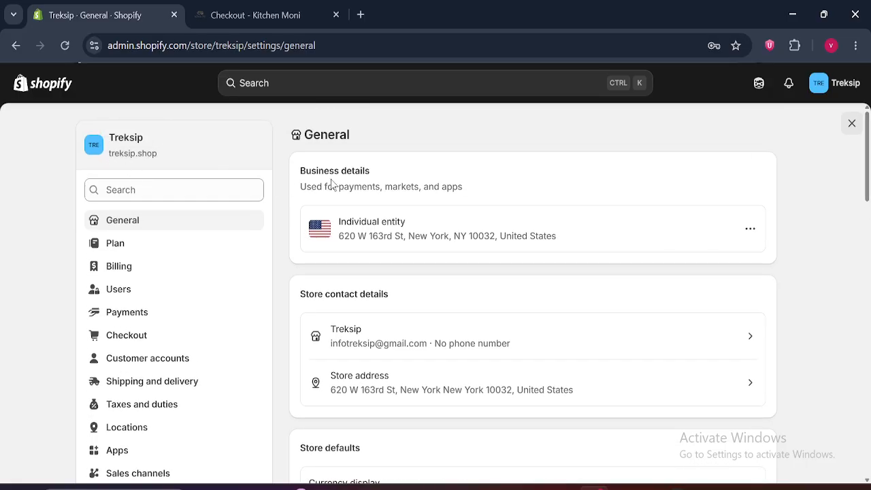
pyautogui.moveTo(304, 135); pyautogui.dragTo(367, 134)
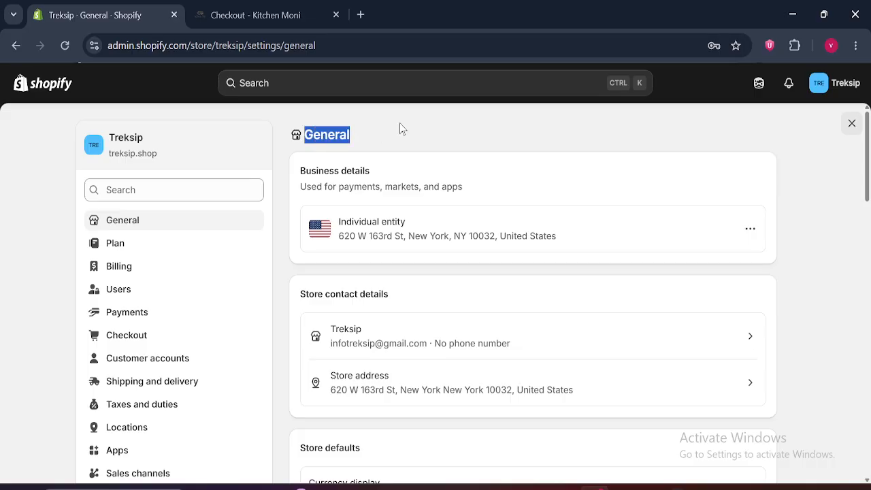
pyautogui.click(416, 153)
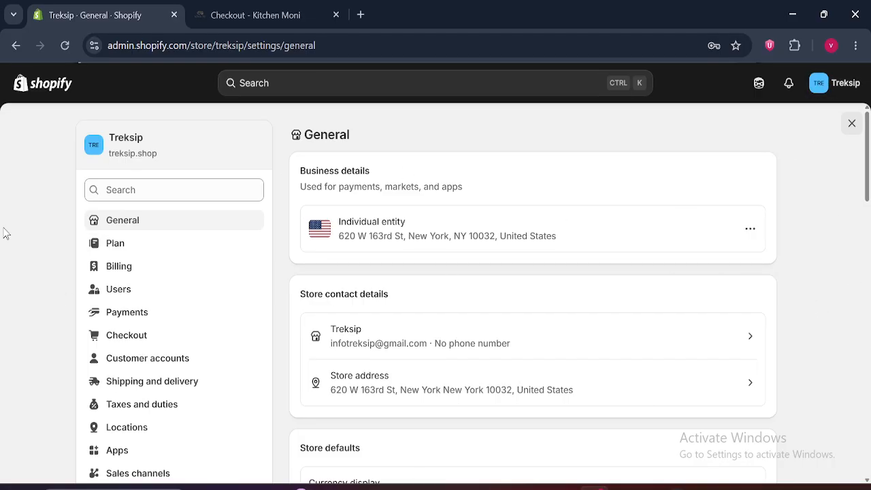
# - Highlight the store name and domain, the Individual entity entry and the Business details description in the General settings
pyautogui.moveTo(109, 138); pyautogui.dragTo(200, 148)
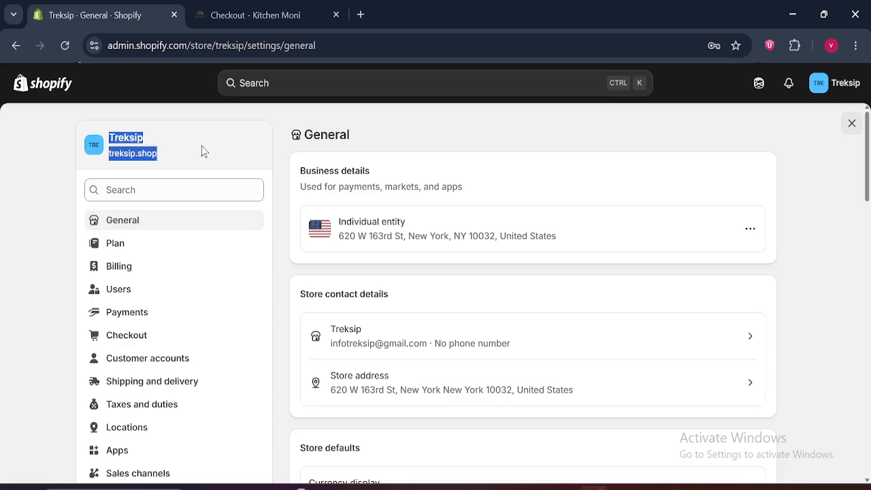
pyautogui.click(521, 129)
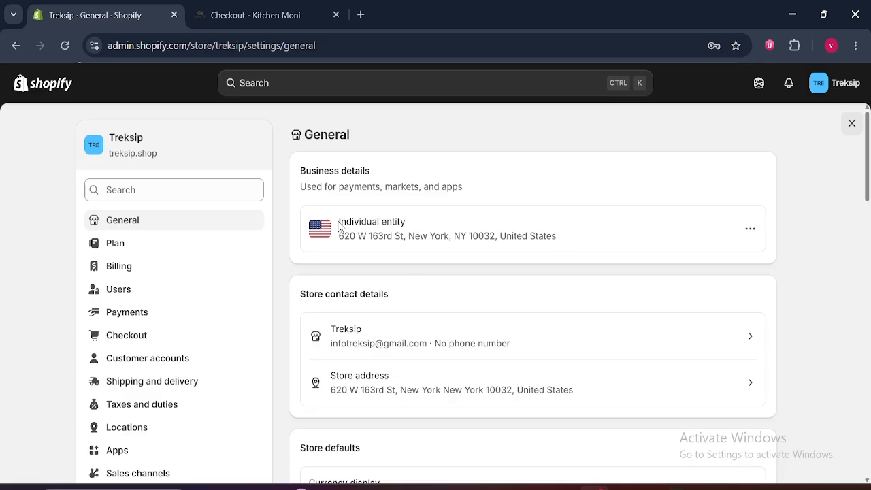
pyautogui.moveTo(338, 225); pyautogui.dragTo(414, 215)
pyautogui.click(456, 129)
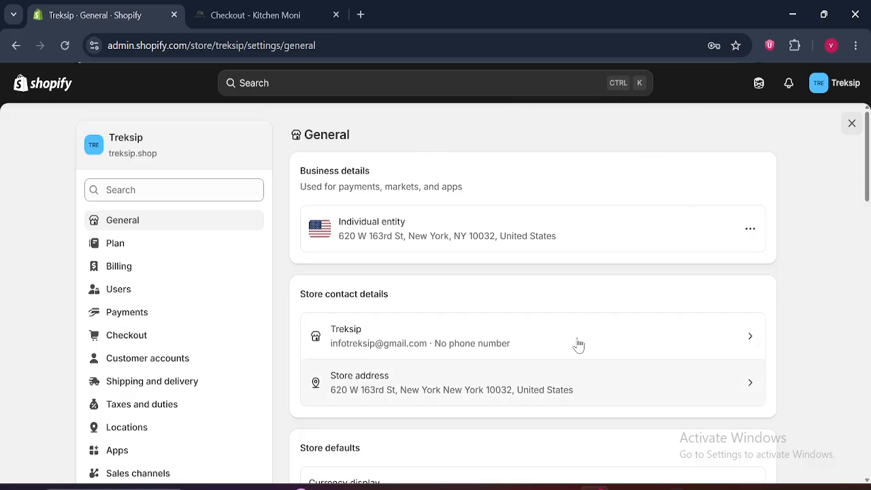
pyautogui.moveTo(296, 188); pyautogui.dragTo(502, 189)
pyautogui.click(455, 141)
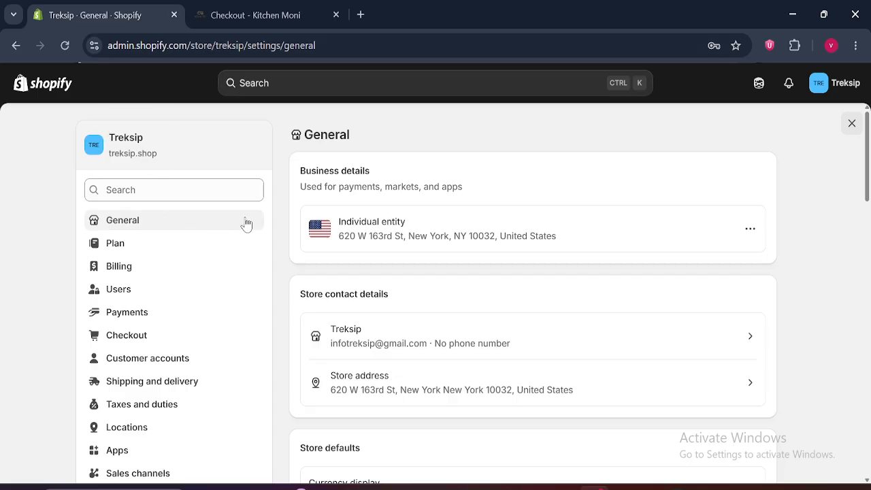
# - Leave the settings, open the store's Home page and highlight the greeting above the assistant prompt
pyautogui.click(851, 123)
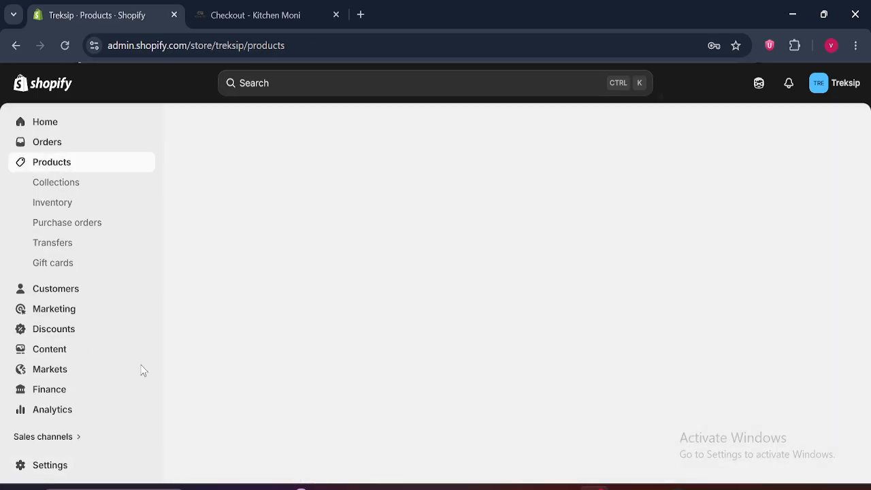
pyautogui.click(82, 136)
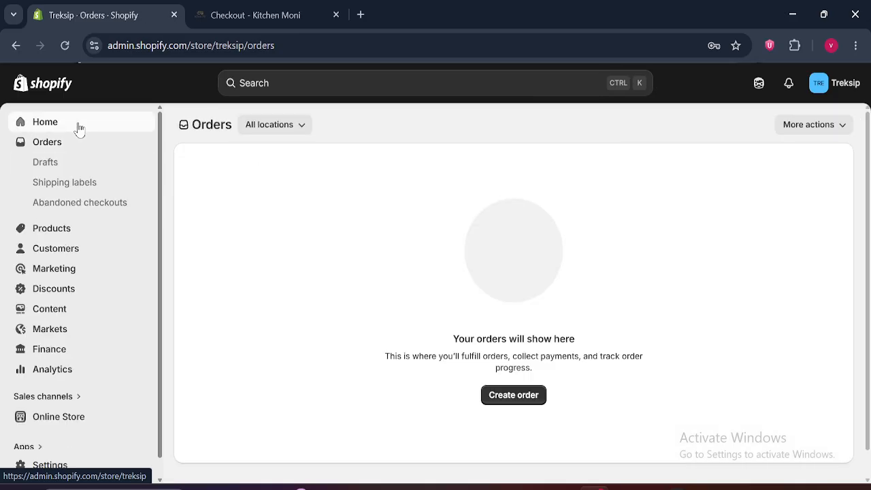
pyautogui.click(79, 129)
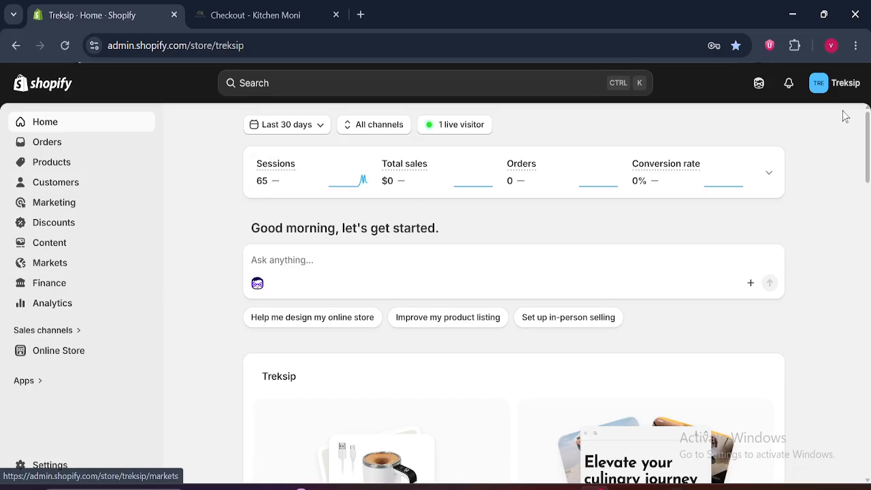
pyautogui.moveTo(248, 230); pyautogui.dragTo(485, 231)
pyautogui.click(197, 220)
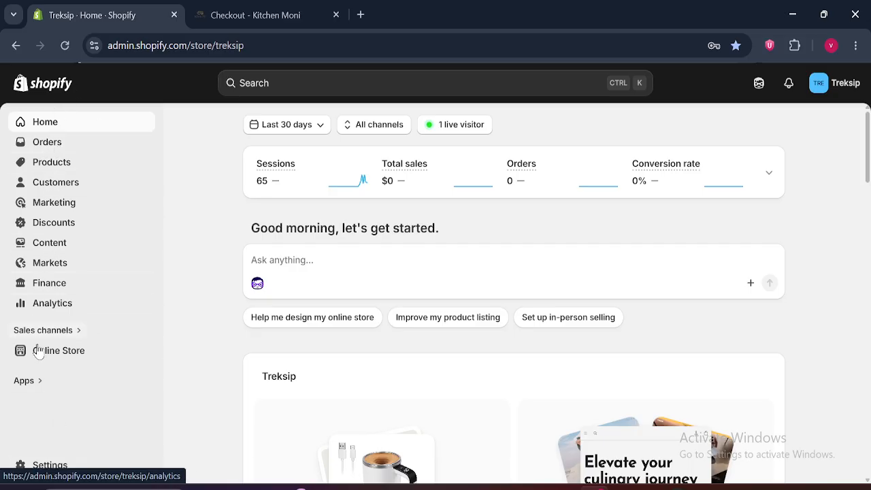
pyautogui.click(772, 179)
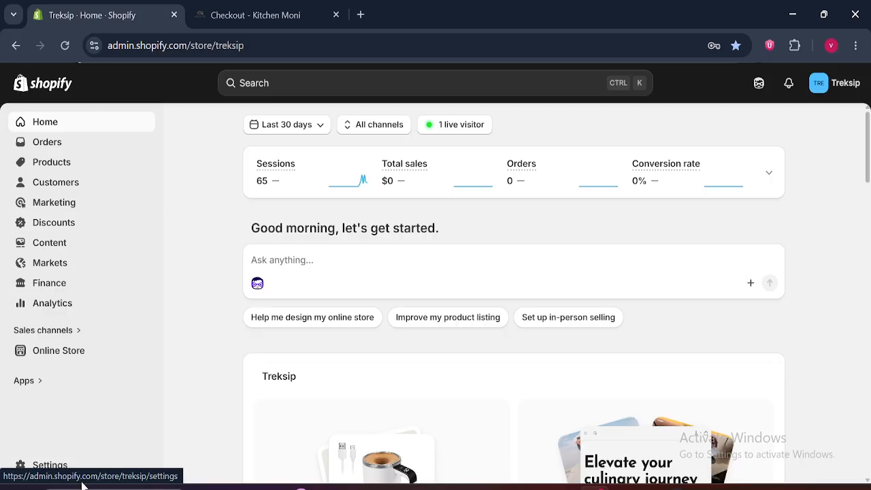
# - Reopen the store's General settings and highlight the Store contact details heading
pyautogui.click(57, 469)
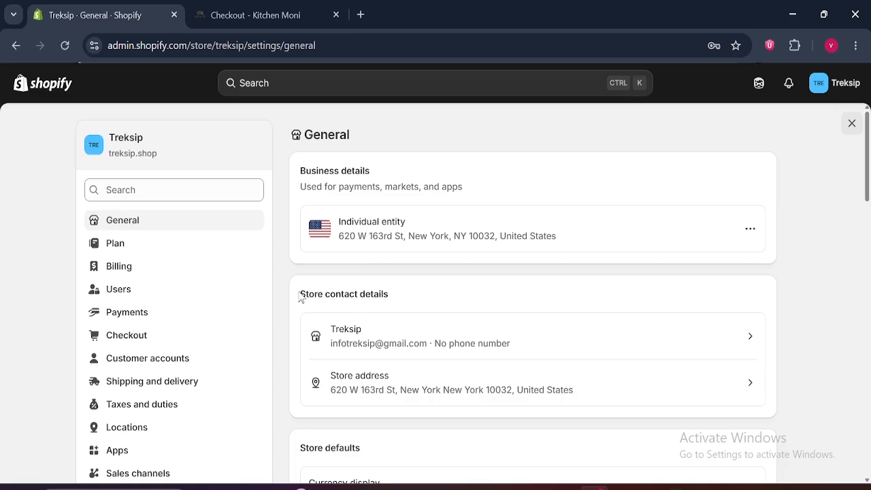
pyautogui.moveTo(299, 298); pyautogui.dragTo(390, 298)
pyautogui.click(466, 122)
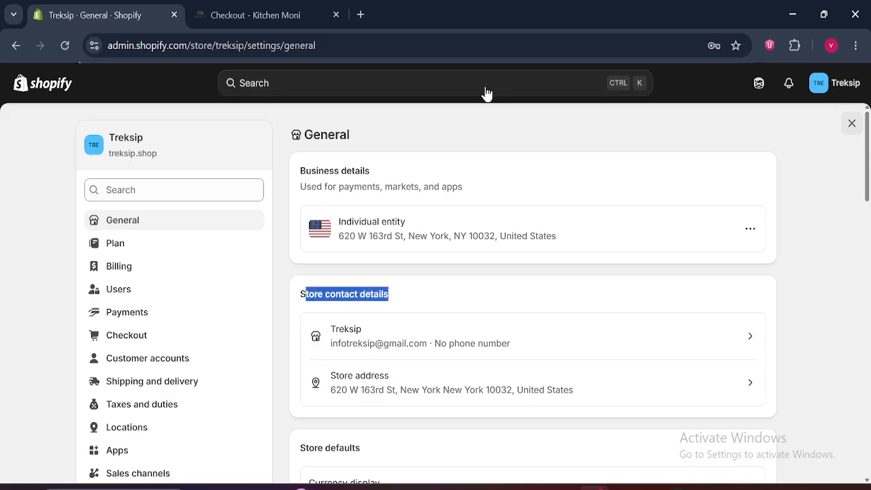
pyautogui.click(460, 125)
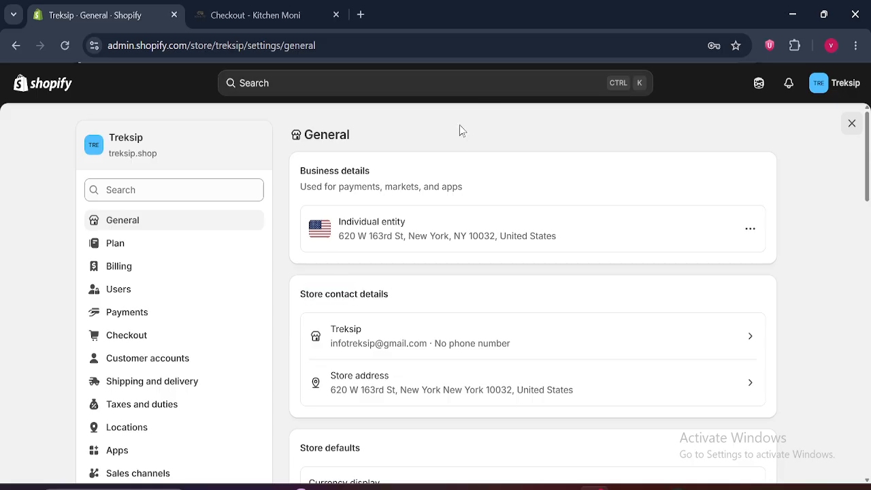
pyautogui.moveTo(300, 297); pyautogui.dragTo(405, 306)
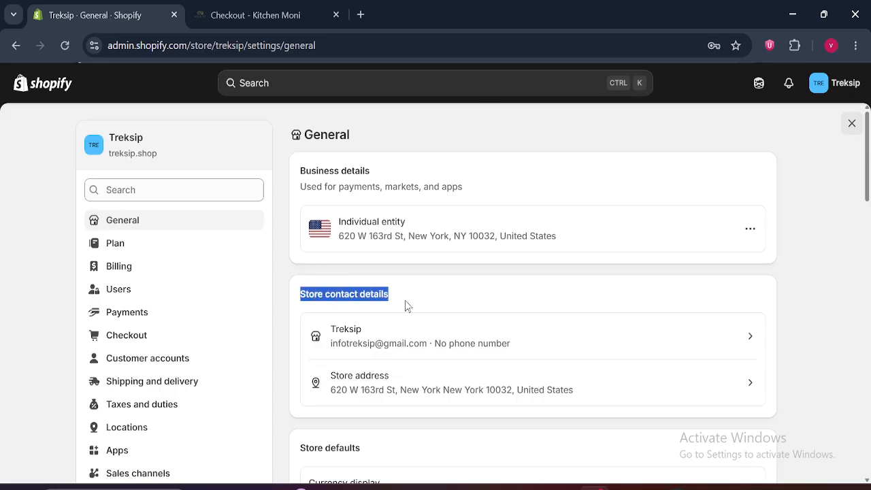
pyautogui.click(426, 155)
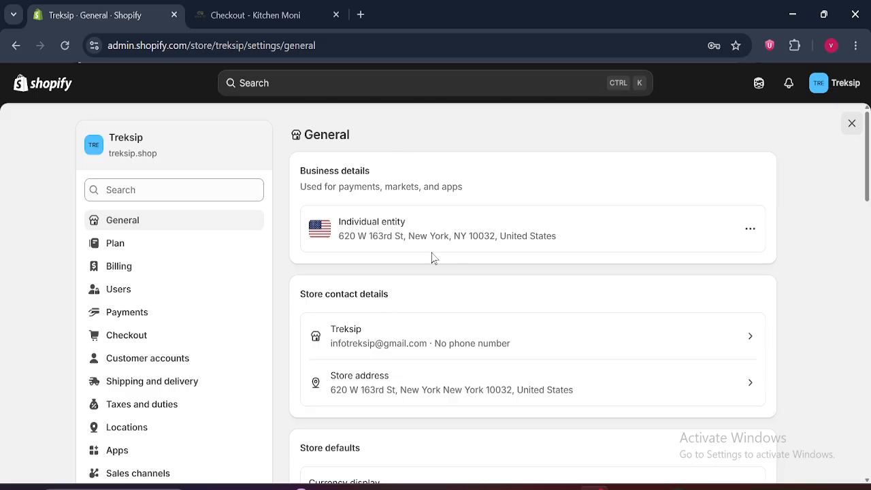
# - Open the Business Details form of the individual entity, look over its fields and close it without changes
pyautogui.moveTo(870, 162)
pyautogui.mouseDown()
pyautogui.moveTo(870, 209)
pyautogui.moveTo(870, 159)
pyautogui.mouseUp()
pyautogui.click(752, 231)
pyautogui.click(723, 264)
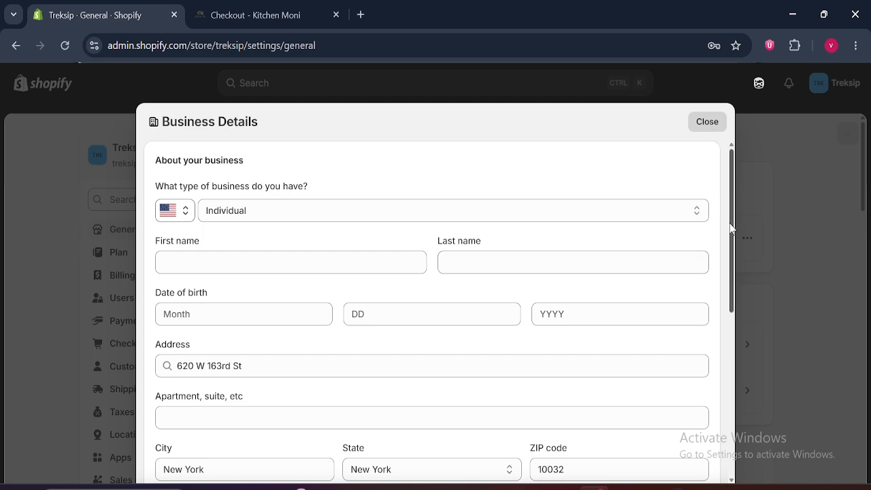
pyautogui.moveTo(731, 208); pyautogui.dragTo(760, 172)
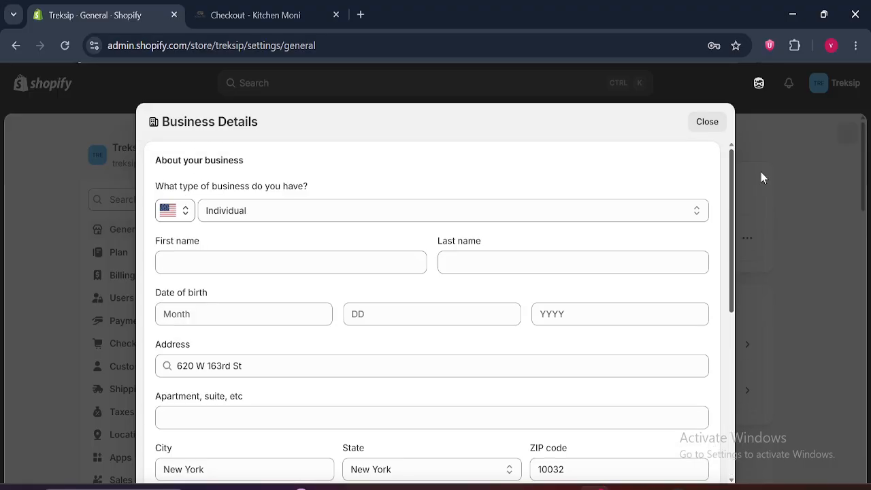
pyautogui.click(707, 122)
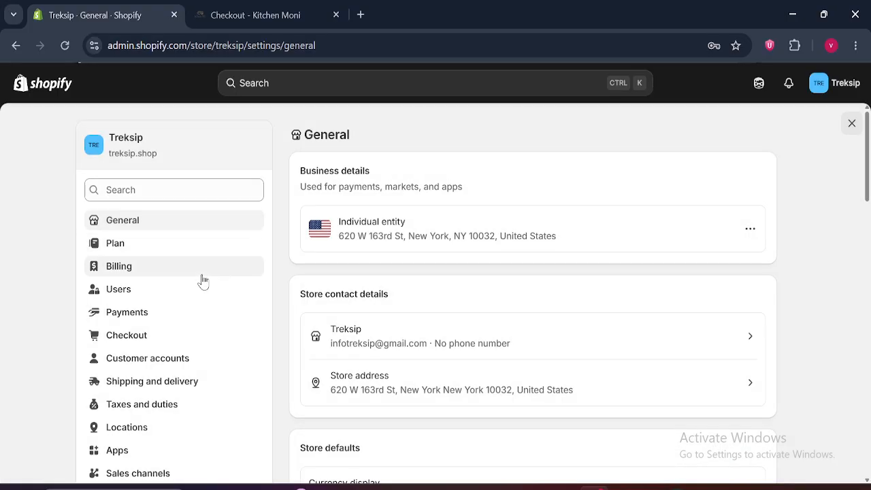
# - Open the store contact details, paste the phone number into the empty Store phone field and save
pyautogui.click(589, 351)
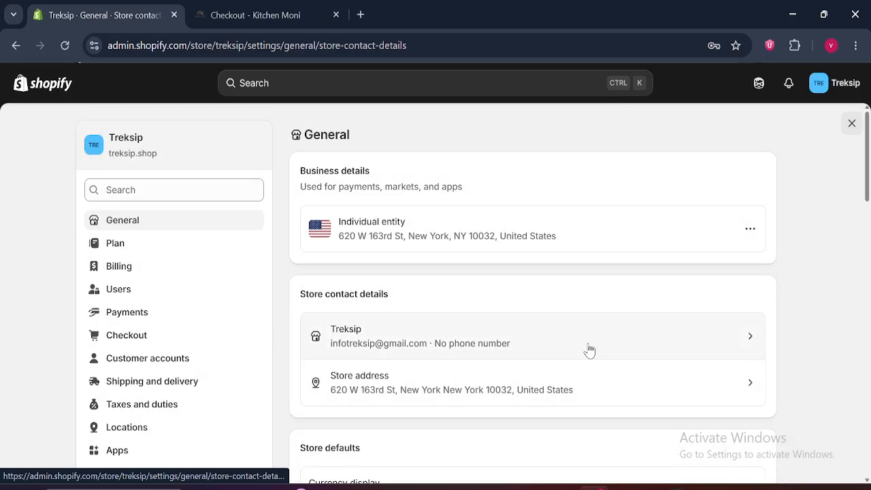
pyautogui.click(308, 432)
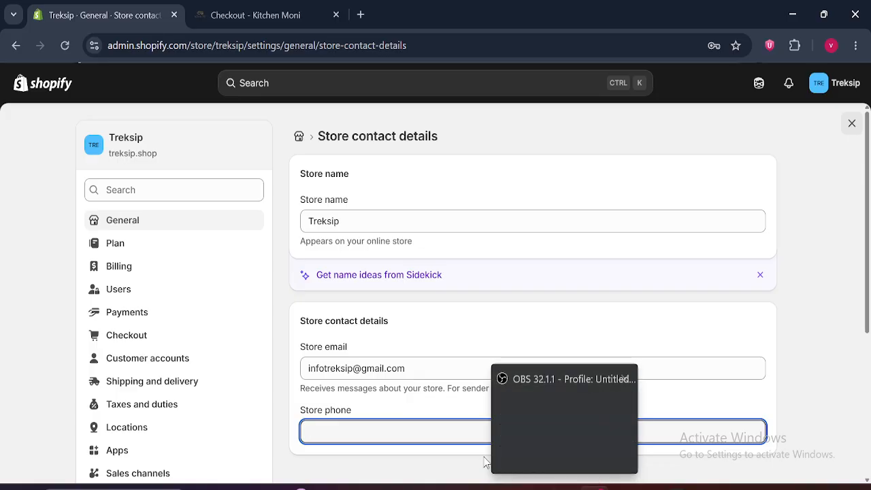
pyautogui.click(564, 487)
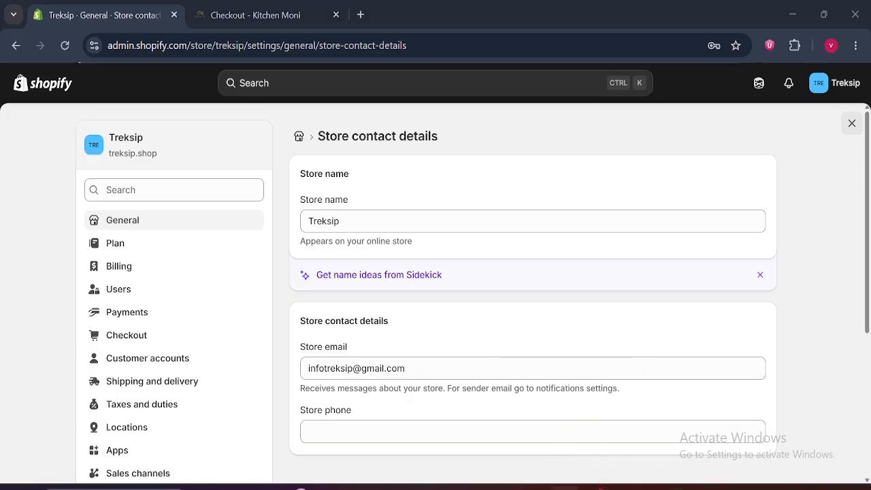
pyautogui.hotkey('alt', 'Tab')
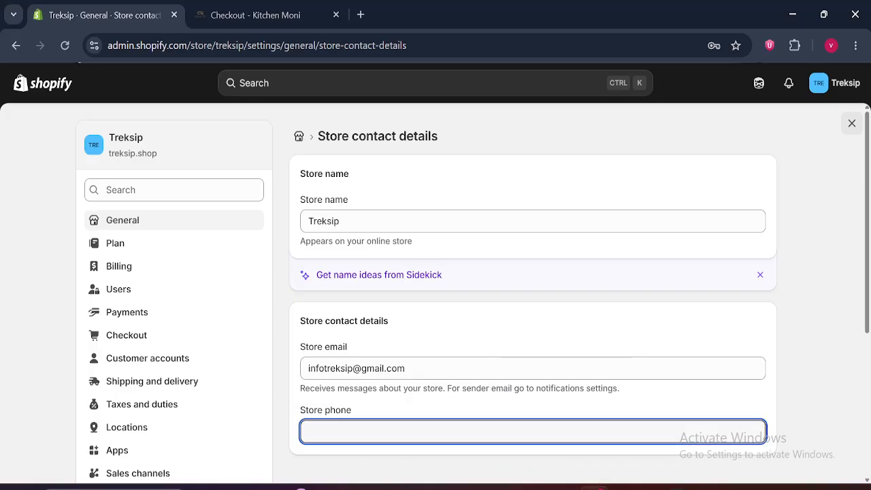
pyautogui.hotkey('ctrl', 'v')
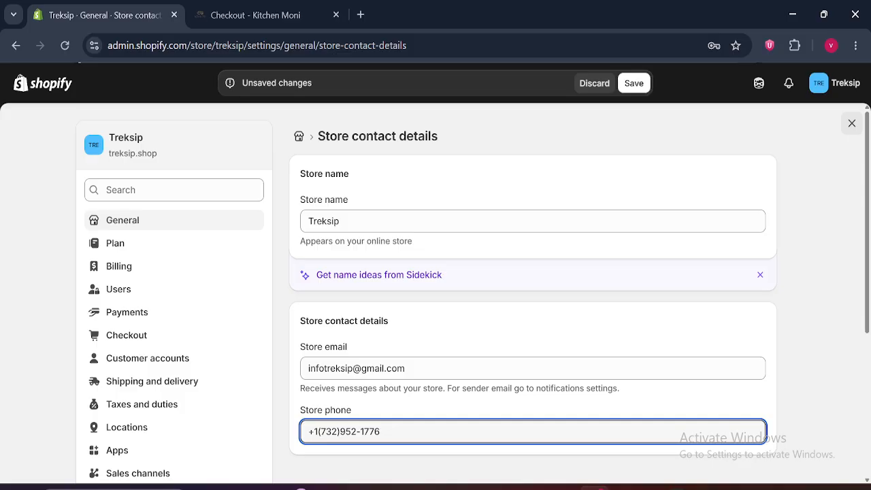
pyautogui.click(635, 83)
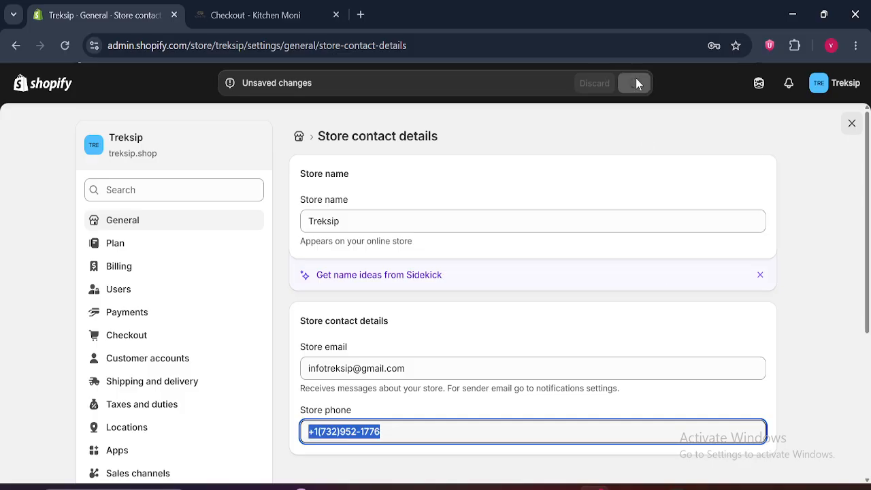
# - Remove the +1 country code from the store phone number, save the change and return to the General settings
pyautogui.click(318, 432)
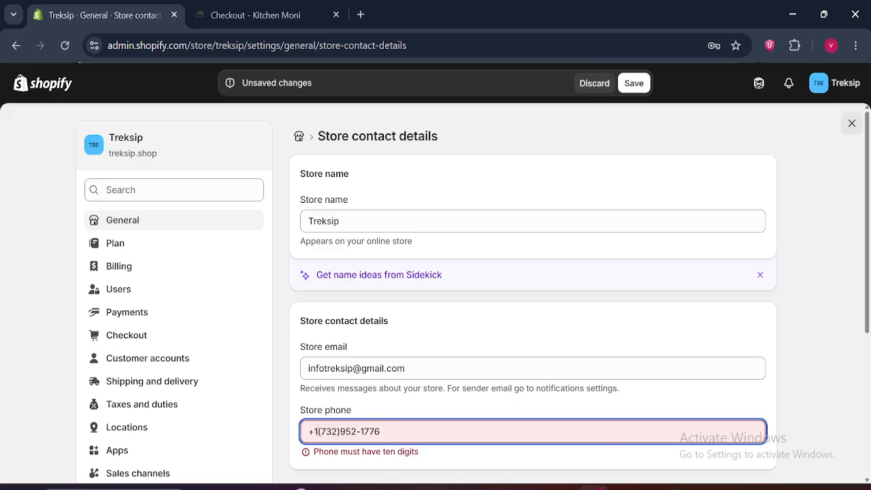
pyautogui.press('BackSpace')
pyautogui.press('BackSpace')
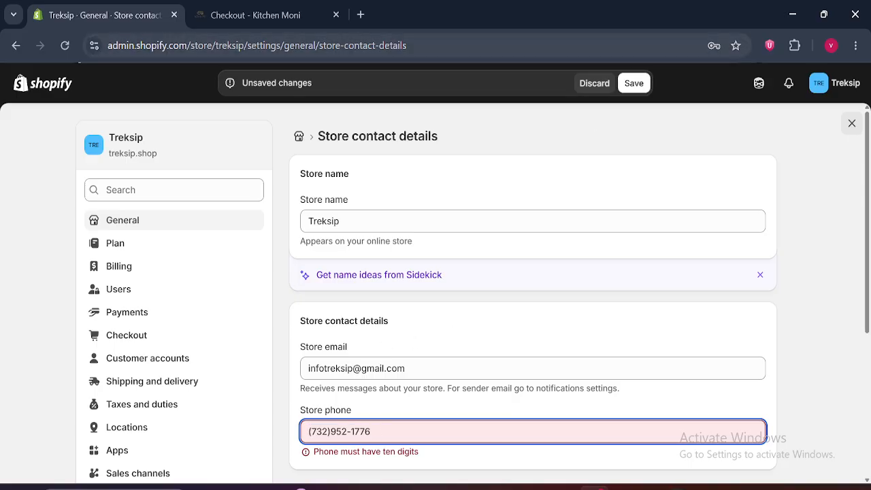
pyautogui.click(640, 83)
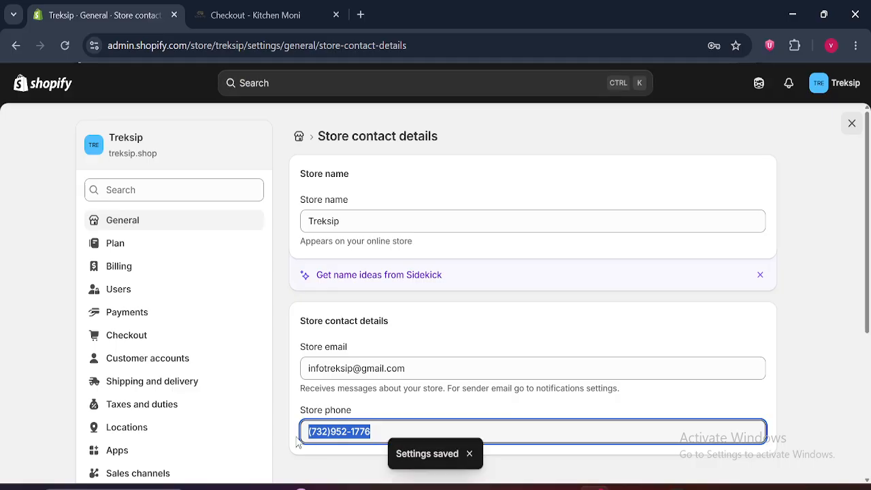
pyautogui.click(800, 185)
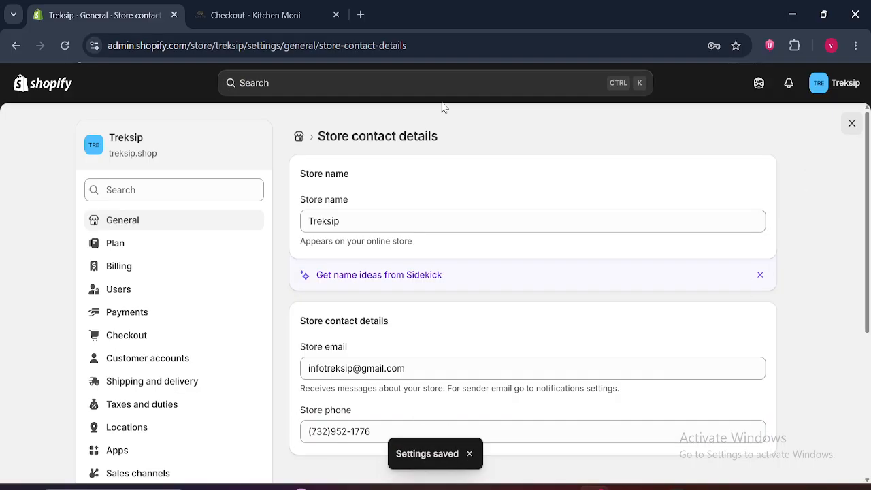
pyautogui.click(297, 136)
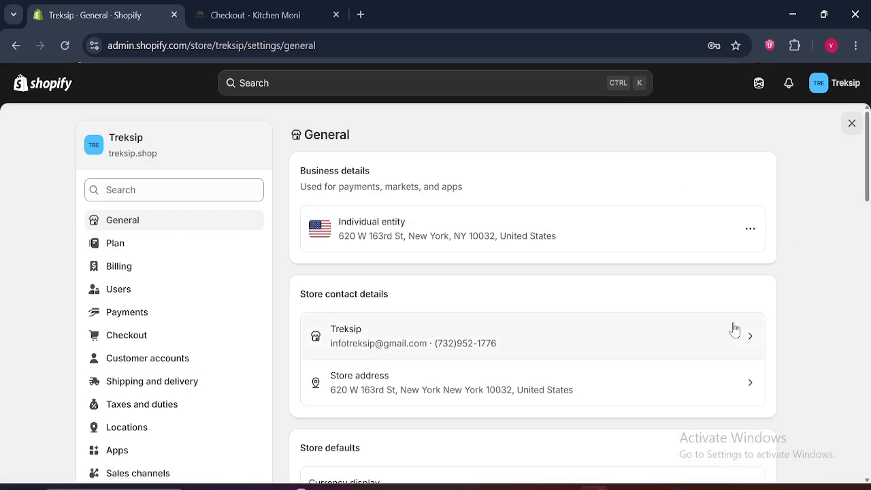
# - Open the store address form, look over its fields and close it without changes
pyautogui.scroll(-2, 868, 155)
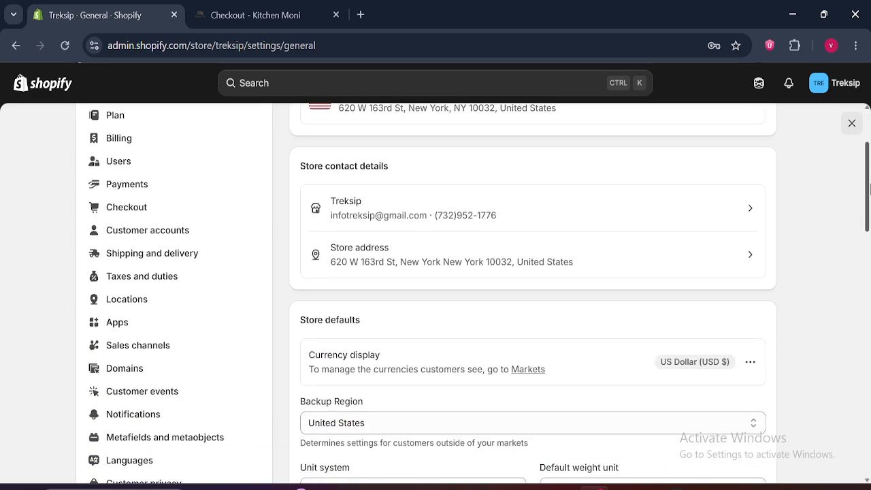
pyautogui.scroll(1, 844, 217)
pyautogui.click(744, 349)
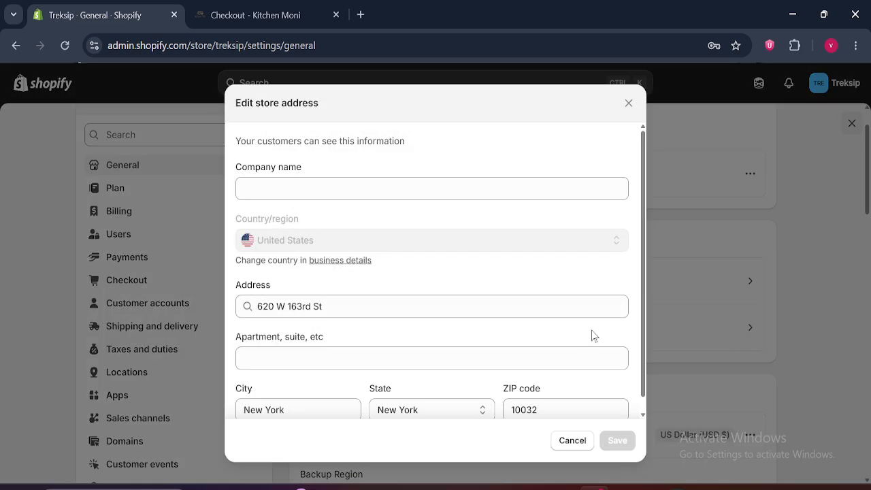
pyautogui.scroll(-1, 644, 400)
pyautogui.scroll(1, 644, 400)
pyautogui.click(629, 103)
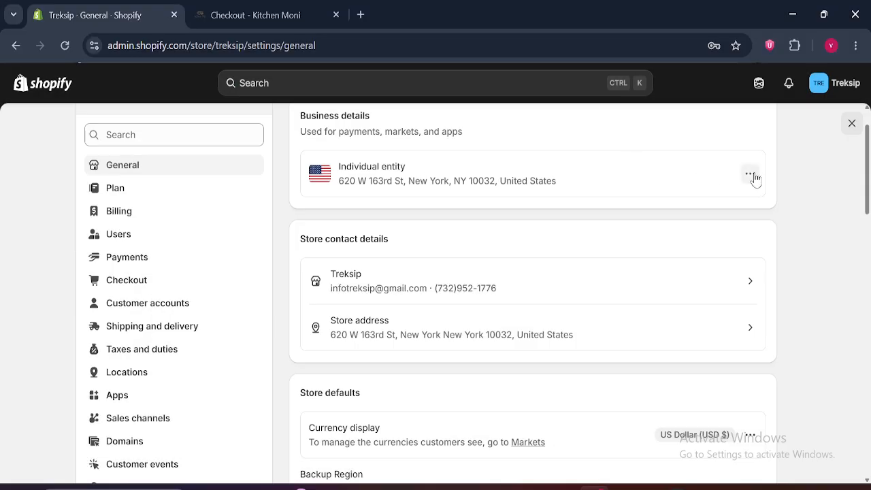
# - Edit the individual entity's business details, review the name, date of birth and address fields and close the form unchanged
pyautogui.click(752, 175)
pyautogui.click(708, 203)
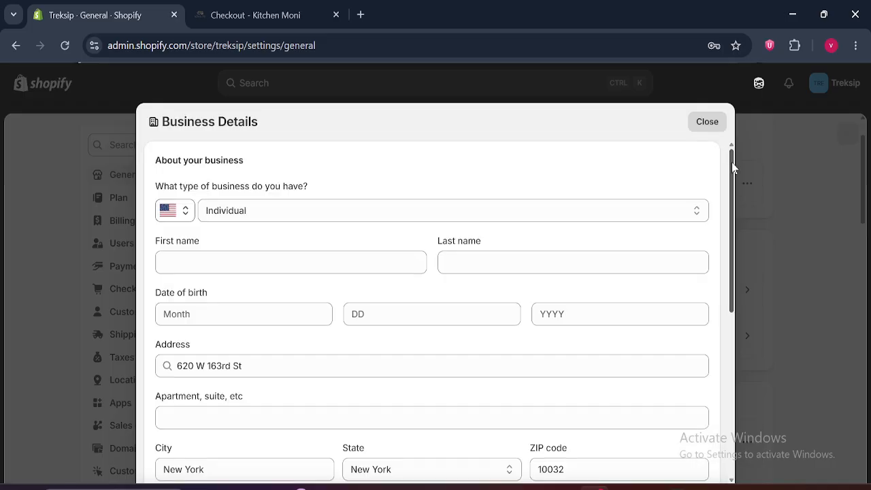
pyautogui.moveTo(733, 166); pyautogui.dragTo(754, 165)
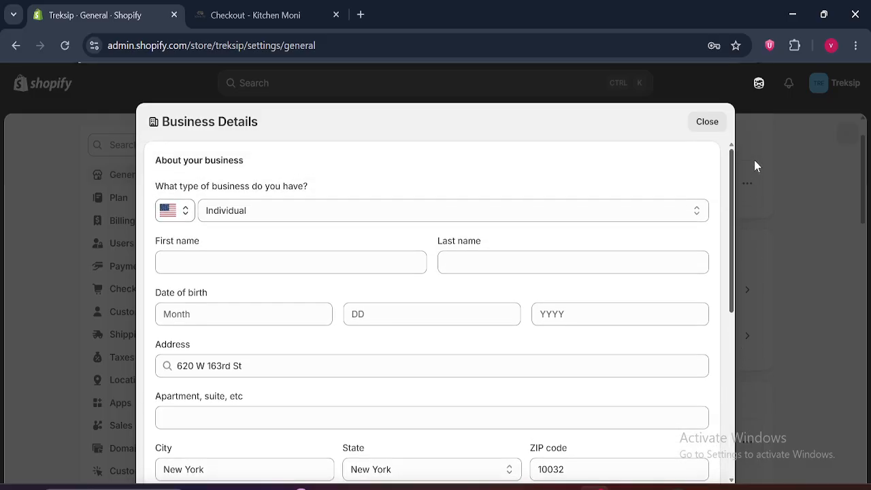
pyautogui.click(715, 123)
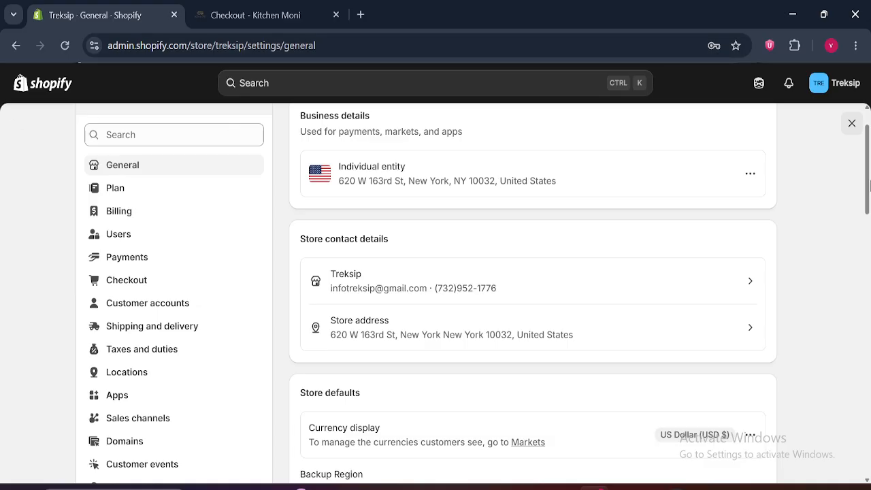
# - Highlight the Business details heading with its description and the General page title
pyautogui.moveTo(867, 181); pyautogui.dragTo(868, 154)
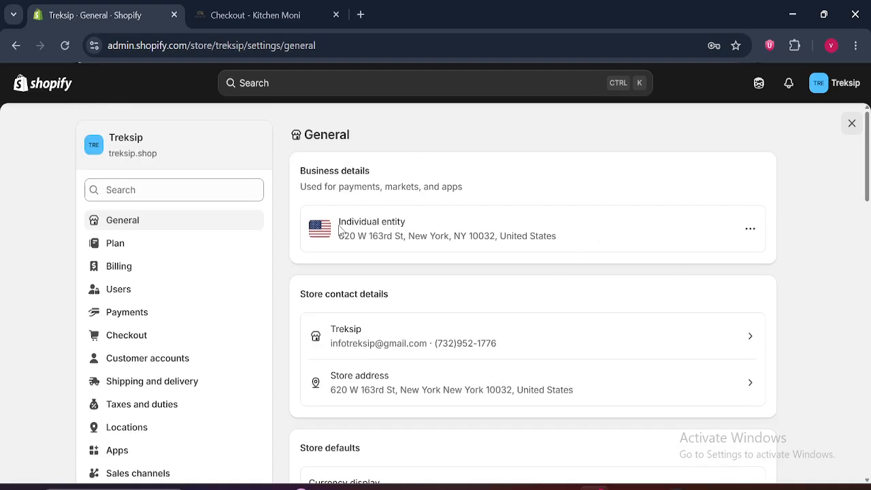
pyautogui.moveTo(297, 175); pyautogui.dragTo(495, 189)
pyautogui.click(409, 145)
pyautogui.moveTo(303, 135); pyautogui.dragTo(380, 141)
pyautogui.click(537, 129)
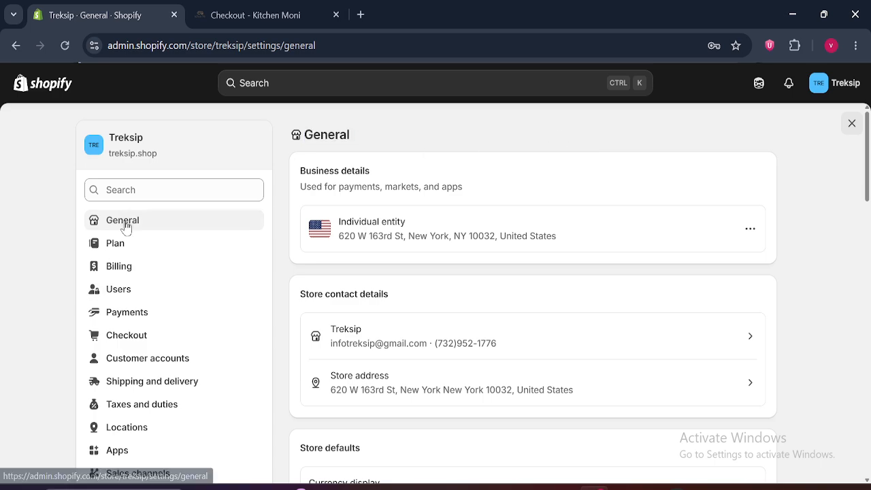
# - Open the Locations settings and show the details of the Shop location
pyautogui.scroll(-1, 836, 187)
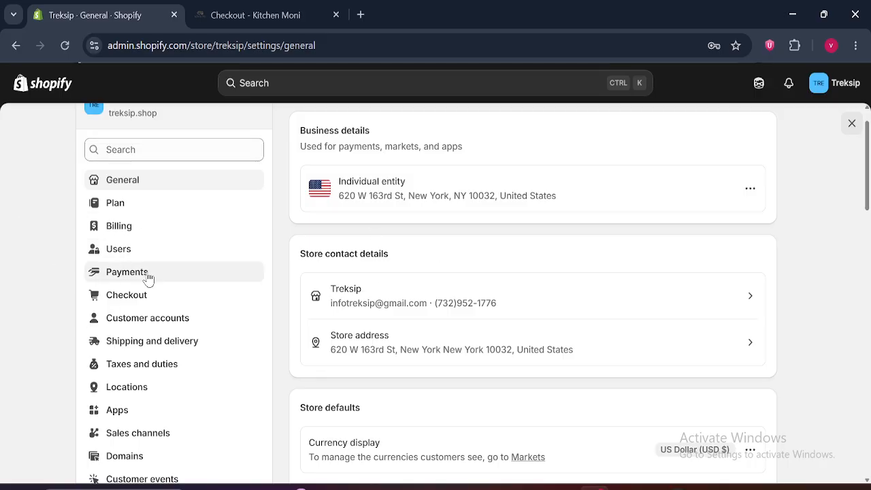
pyautogui.click(139, 386)
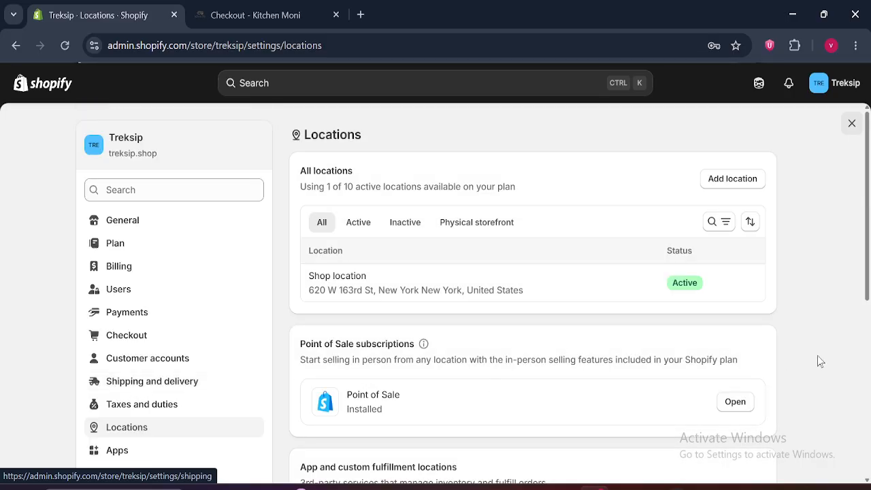
pyautogui.click(505, 302)
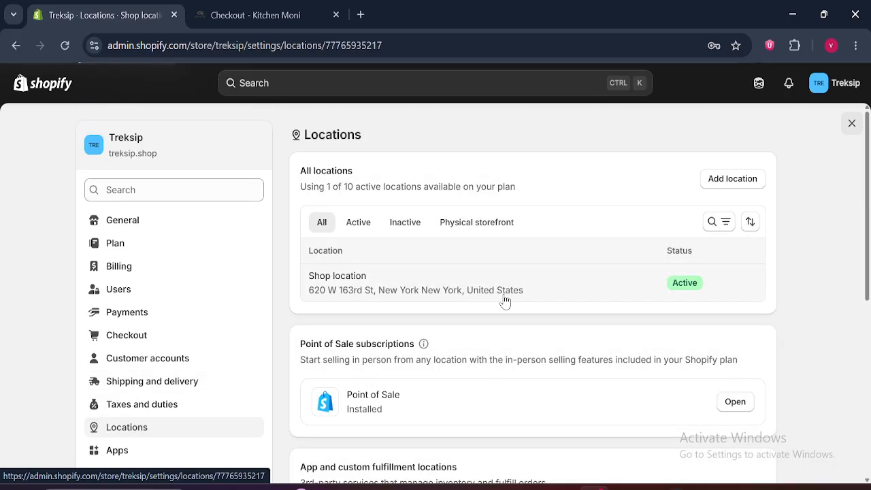
pyautogui.scroll(-1, 704, 219)
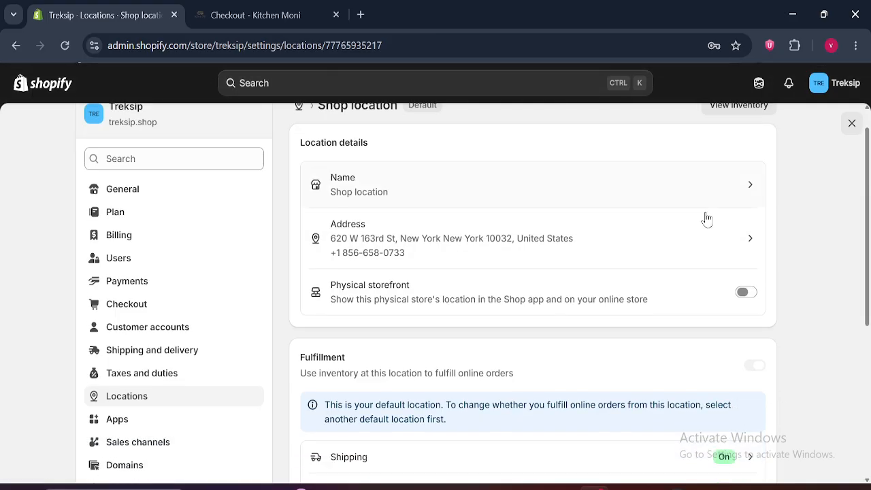
# - Replace the phone number in the Shop location's address with the store's phone number and save the location
pyautogui.click(703, 238)
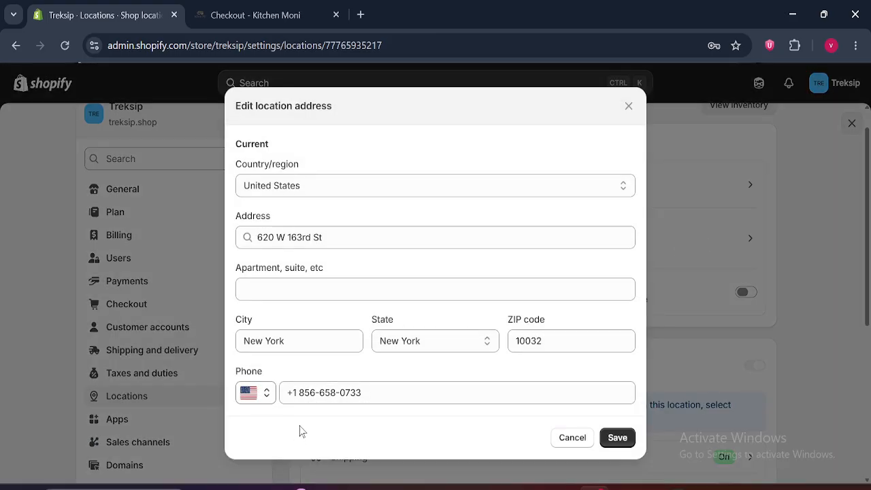
pyautogui.tripleClick(351, 392)
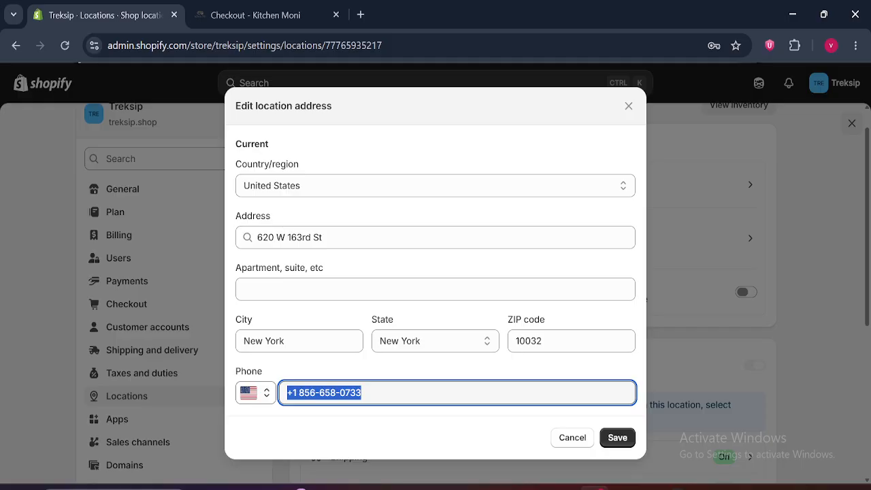
pyautogui.hotkey('ctrl', 'v')
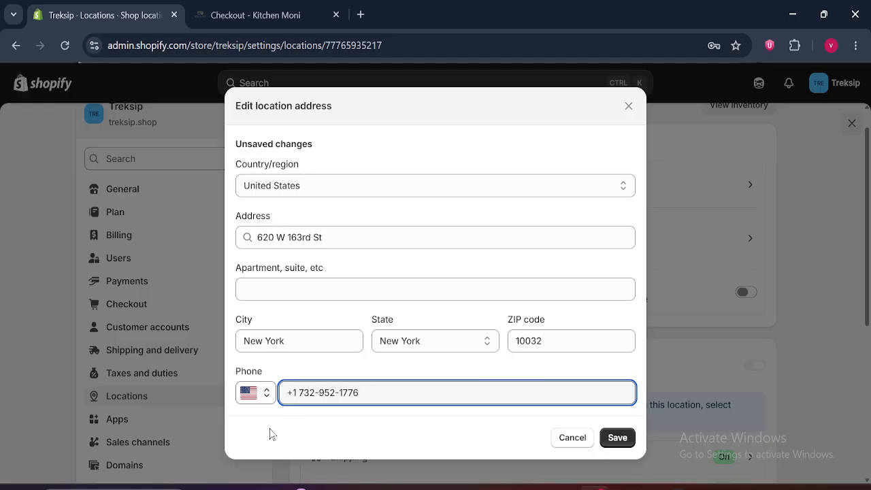
pyautogui.click(617, 439)
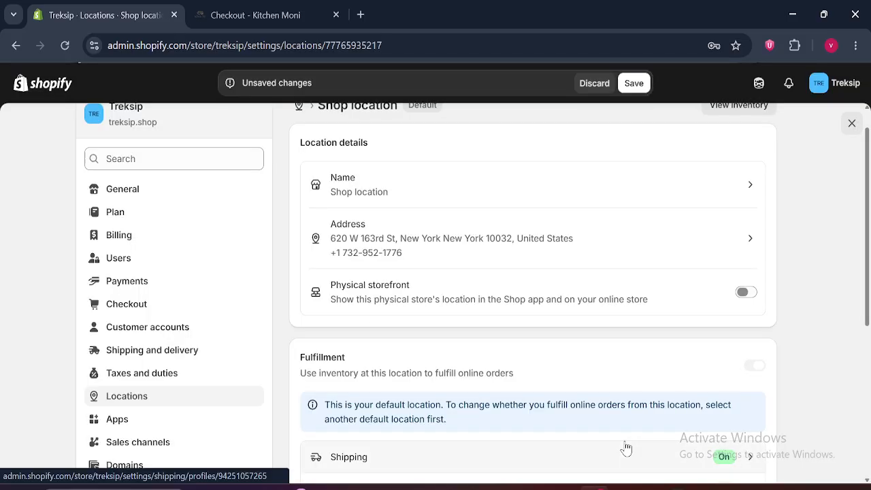
pyautogui.click(637, 83)
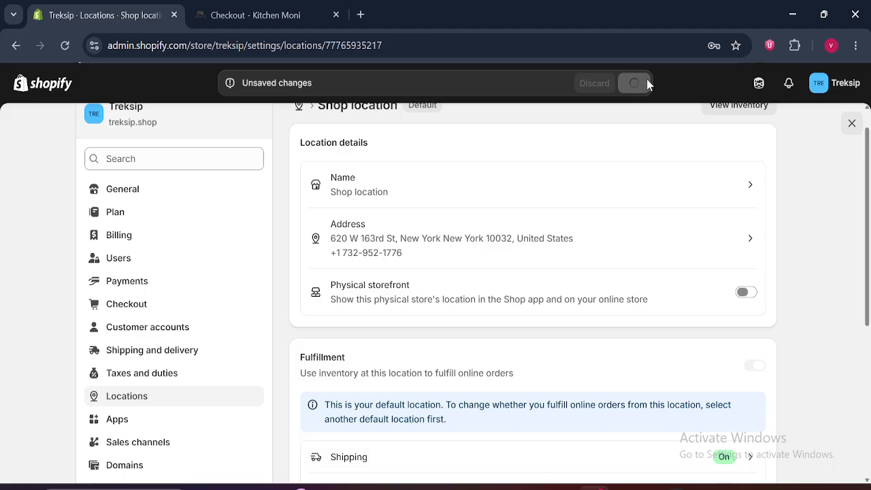
# - Reopen the Shop location's address form, highlight the phone number and close the form without changes
pyautogui.click(655, 256)
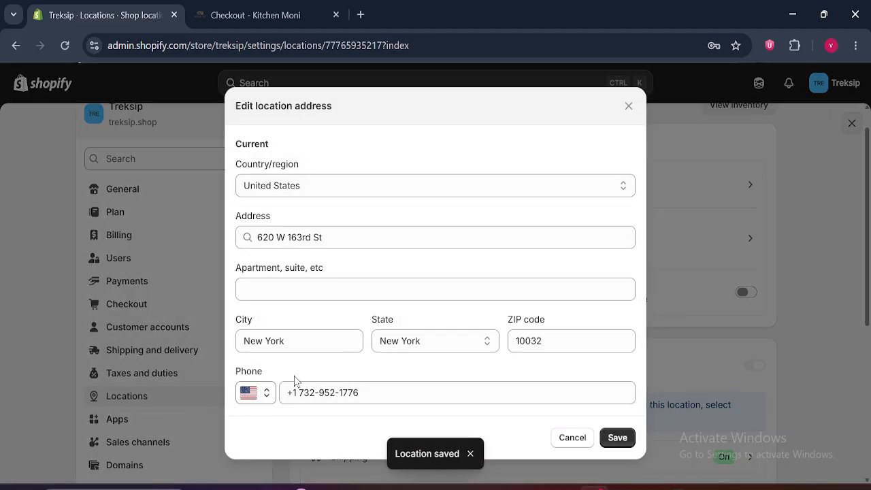
pyautogui.click(320, 392)
pyautogui.hotkey('ctrl', 'a')
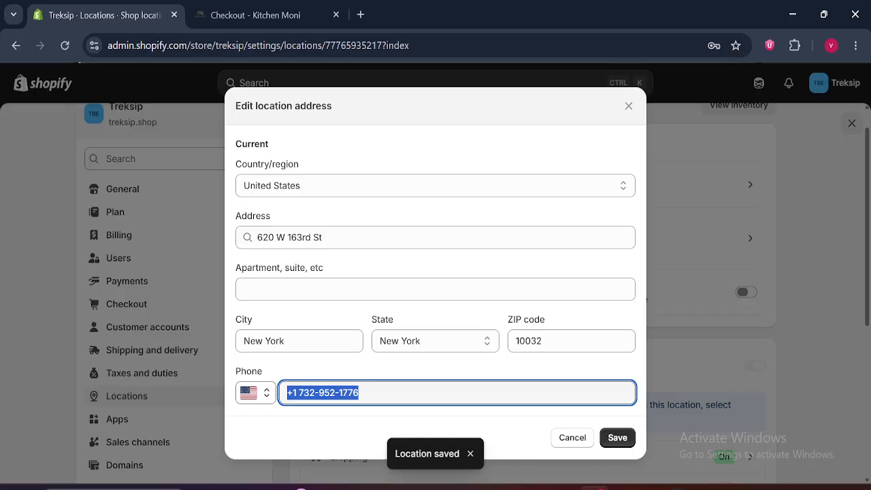
pyautogui.click(629, 107)
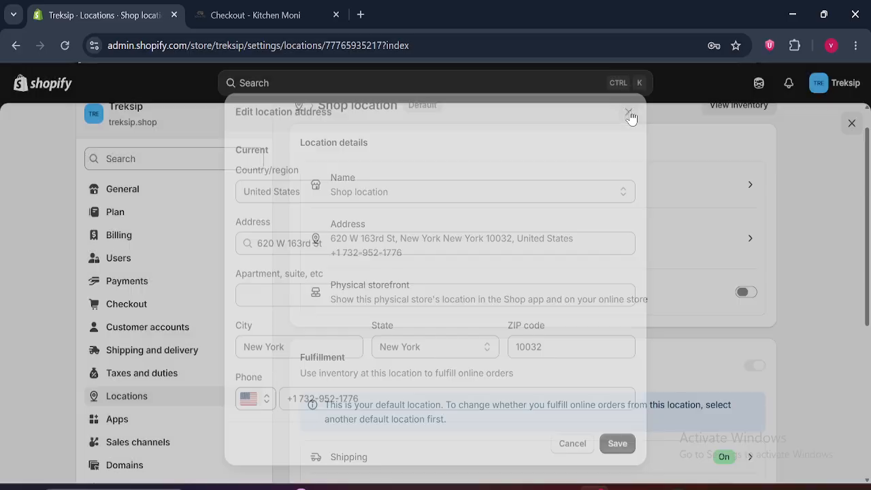
# - Look over the Shop location page and check the phone number in its address form again without changing it
pyautogui.scroll(-1, 869, 273)
pyautogui.scroll(-3, 868, 272)
pyautogui.scroll(5, 868, 272)
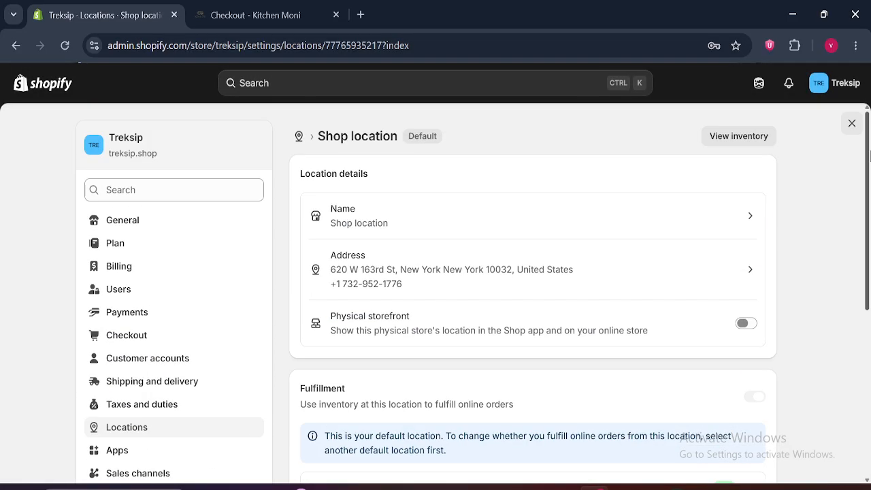
pyautogui.click(461, 276)
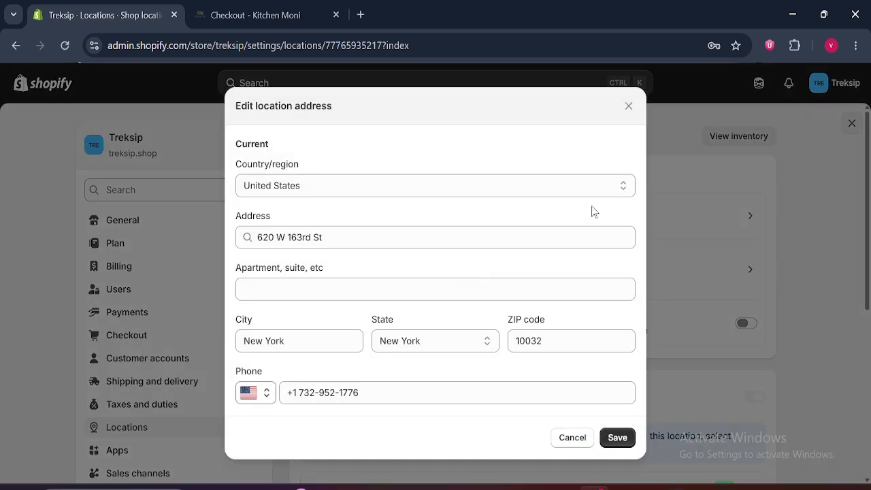
pyautogui.moveTo(361, 392); pyautogui.dragTo(286, 393)
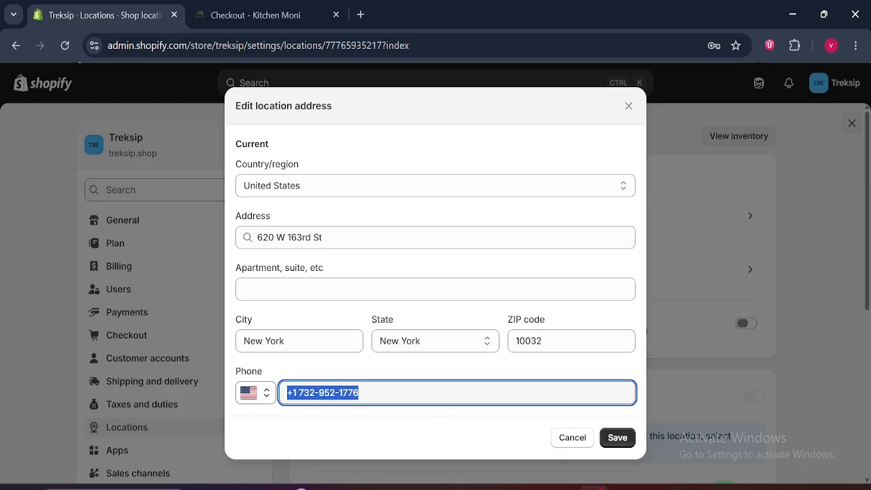
pyautogui.click(629, 106)
# - Search Google for "timezone" in a new browser tab and highlight the current time shown
pyautogui.click(360, 14)
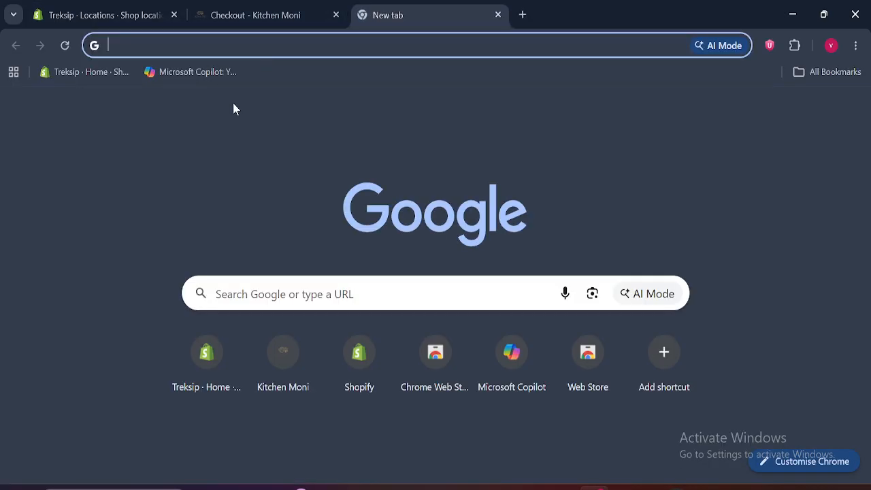
pyautogui.click(272, 293)
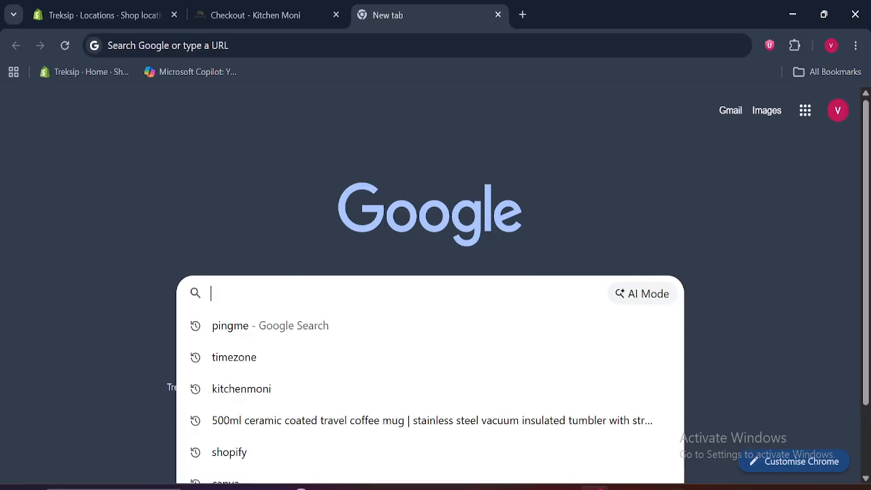
pyautogui.click(273, 368)
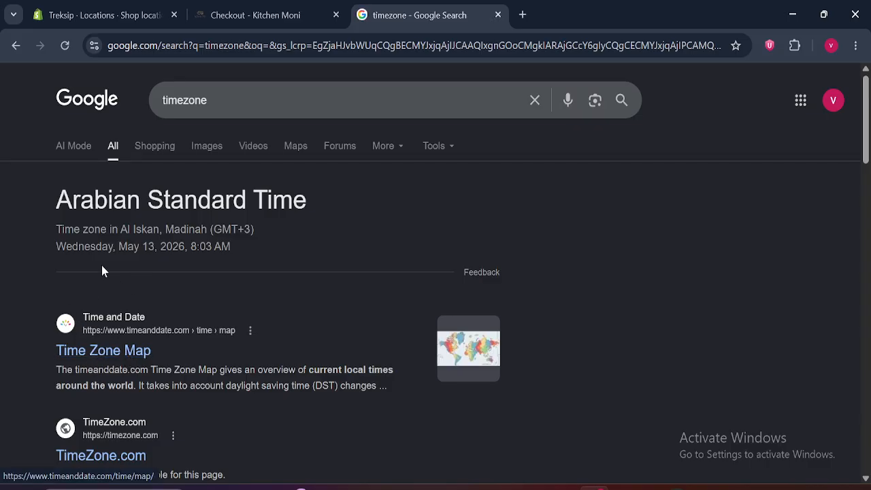
pyautogui.moveTo(117, 246); pyautogui.dragTo(222, 247)
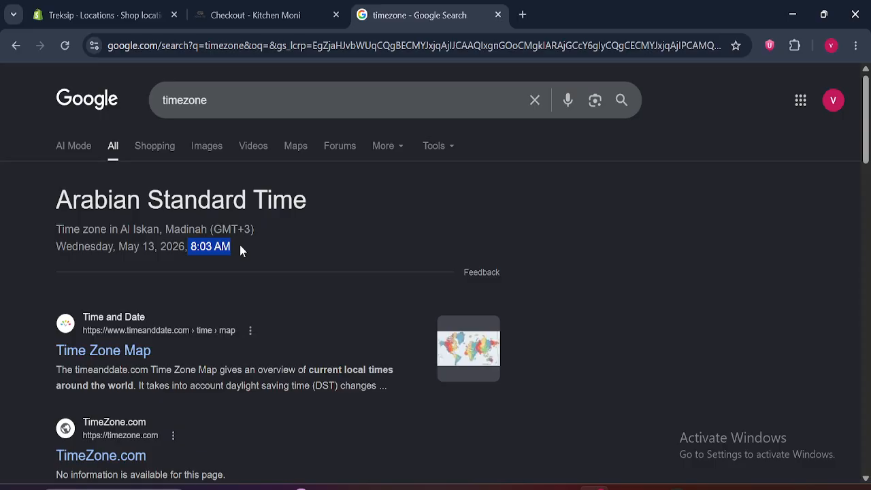
# - Return to the Treksip admin and start activating Shopify Payments from the Payments settings, highlighting the setup page's title
pyautogui.click(102, 14)
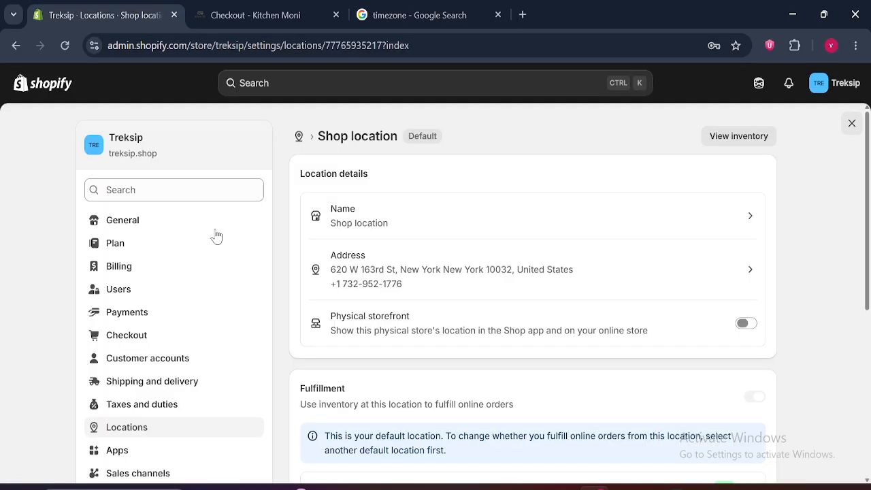
pyautogui.click(156, 224)
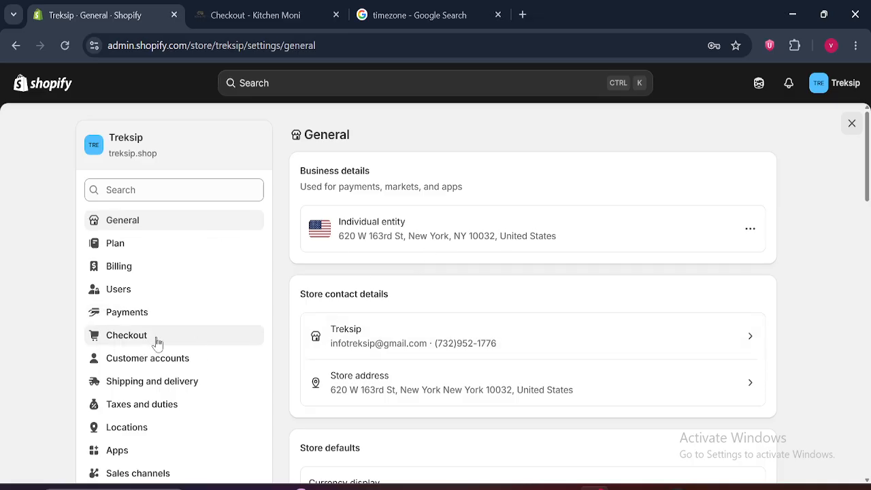
pyautogui.click(132, 319)
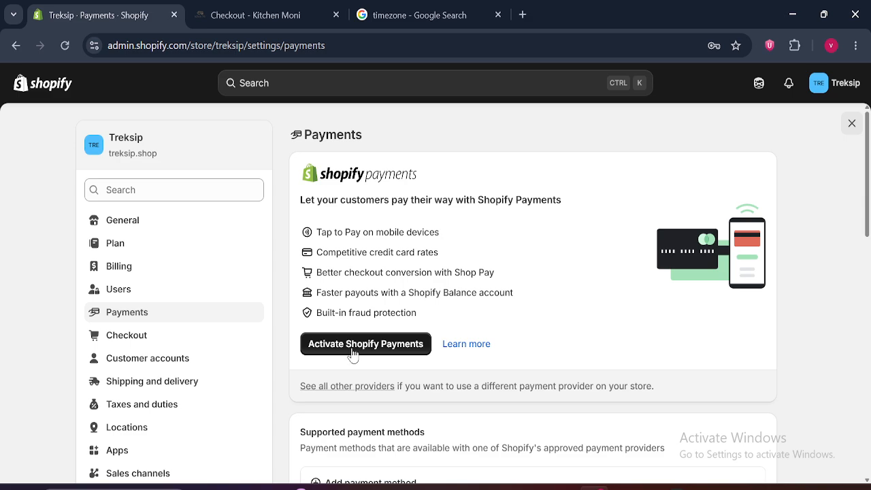
pyautogui.click(352, 352)
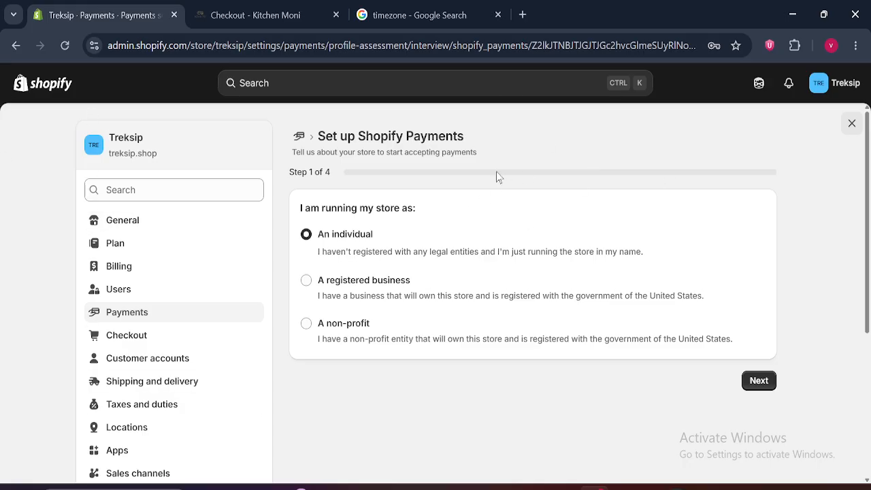
pyautogui.moveTo(319, 138); pyautogui.dragTo(484, 132)
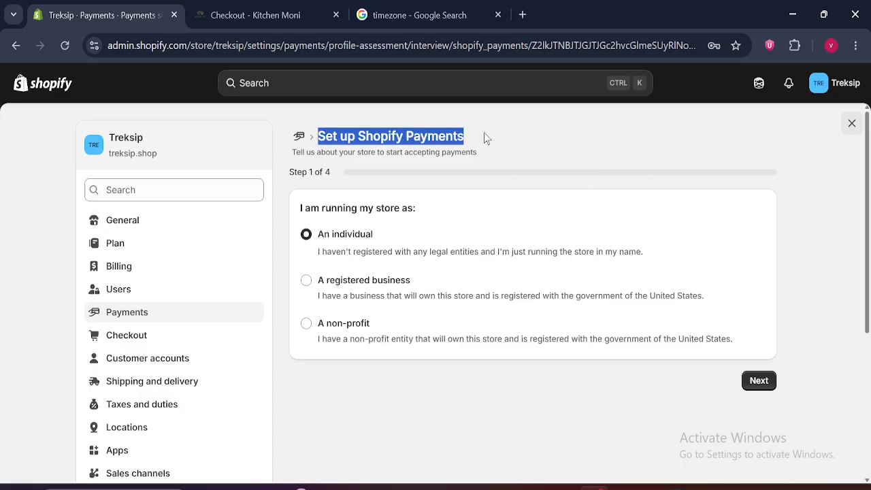
pyautogui.click(499, 119)
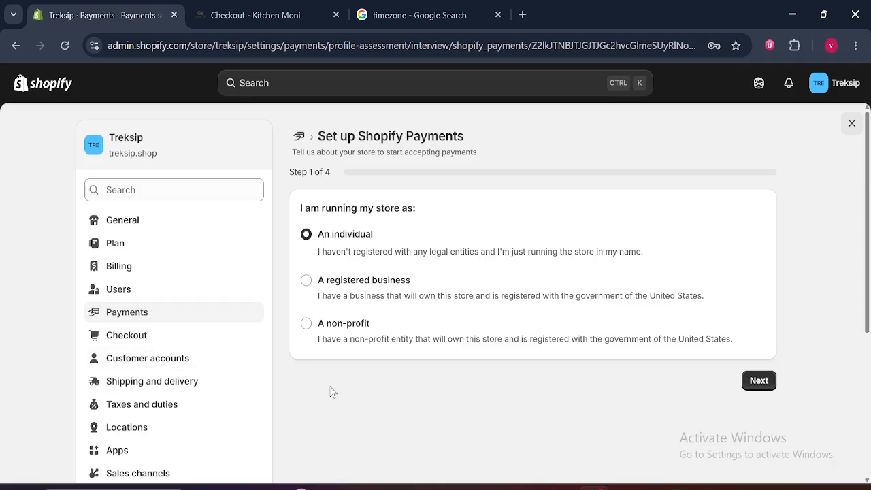
# - Examine the payments and payouts setup status in the Shopify Payments section
pyautogui.click(565, 488)
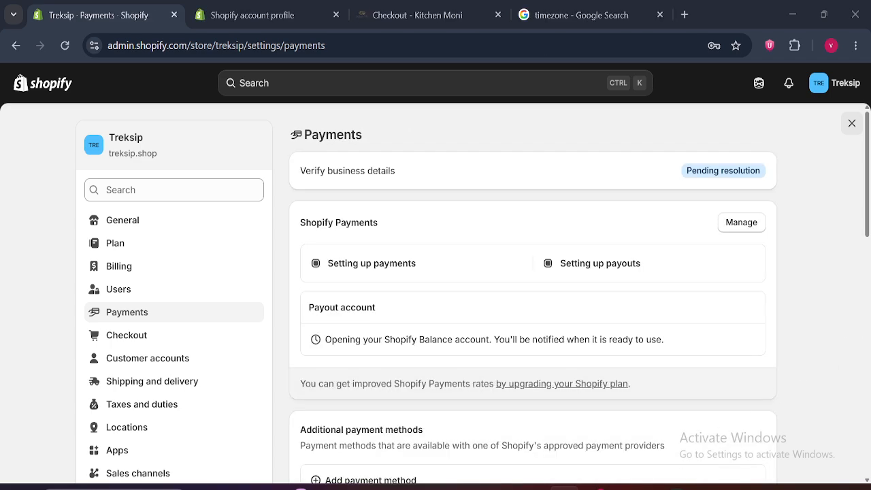
pyautogui.click(603, 487)
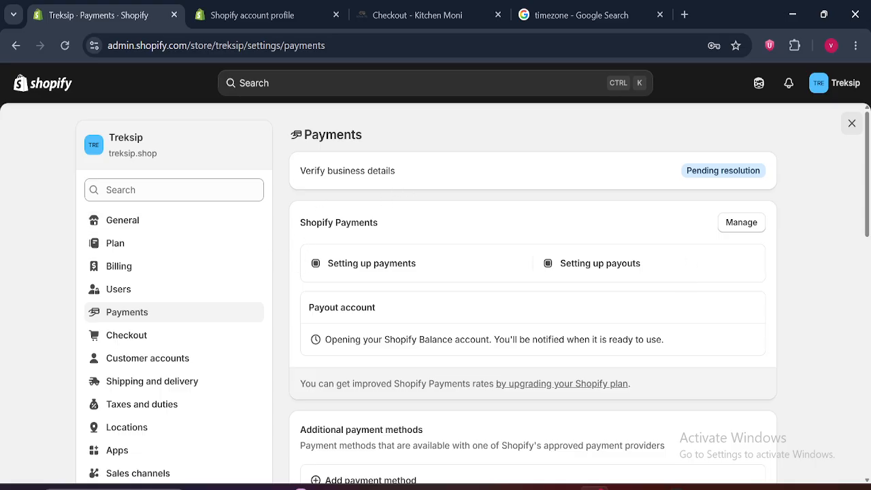
pyautogui.moveTo(326, 268); pyautogui.dragTo(805, 293)
pyautogui.click(803, 291)
pyautogui.moveTo(869, 134)
pyautogui.mouseDown()
pyautogui.moveTo(868, 223)
pyautogui.moveTo(870, 134)
pyautogui.mouseUp()
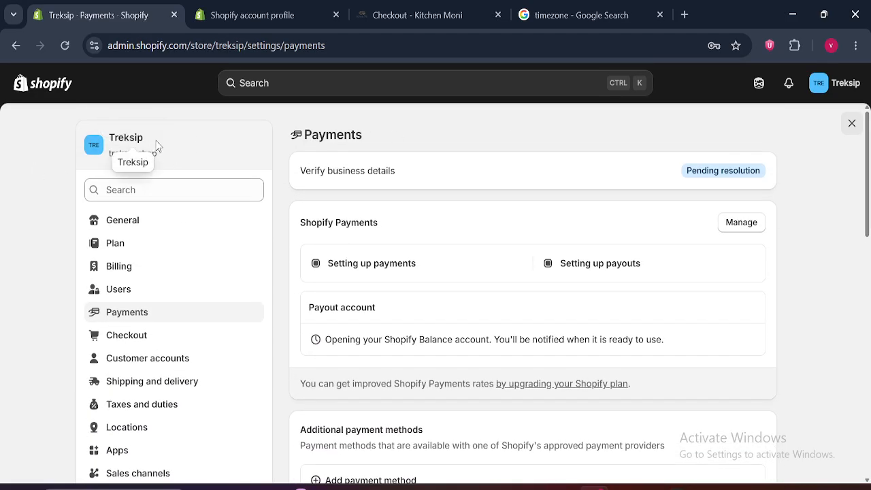
# - Refresh the timezone search results and highlight the updated date and time
pyautogui.click(578, 15)
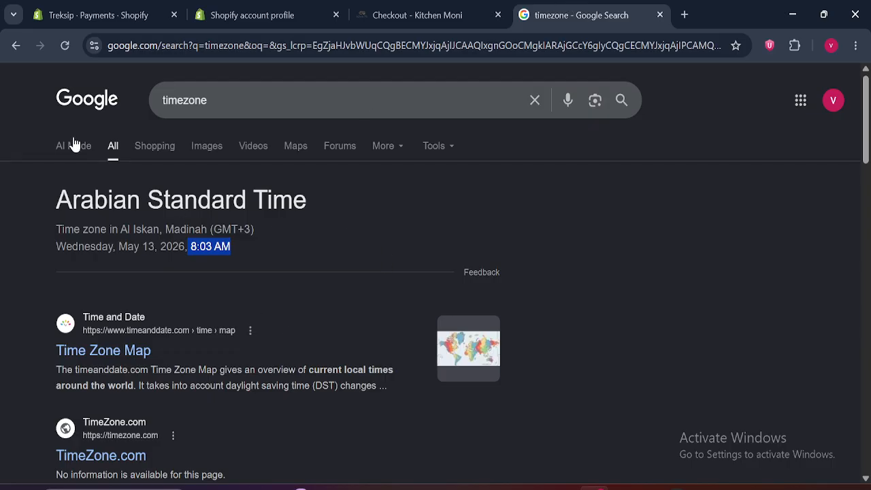
pyautogui.click(62, 39)
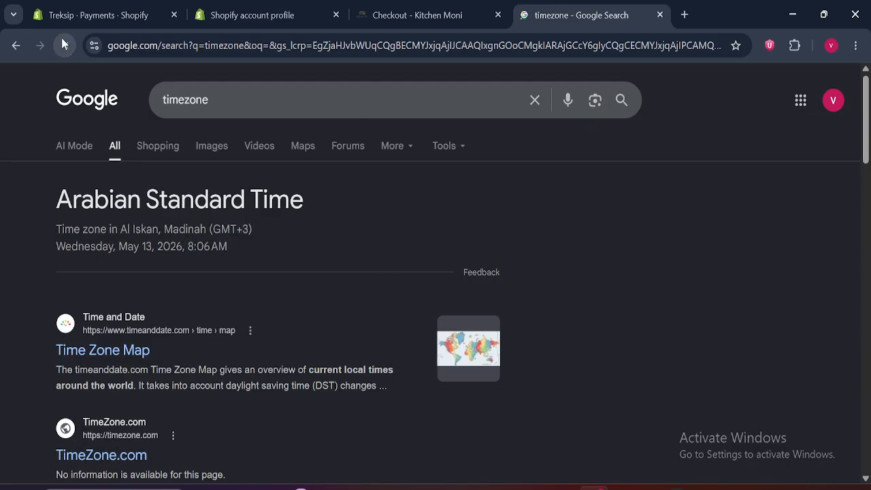
pyautogui.click(62, 41)
pyautogui.moveTo(182, 246); pyautogui.dragTo(230, 246)
pyautogui.moveTo(118, 247); pyautogui.dragTo(259, 234)
pyautogui.click(259, 235)
pyautogui.moveTo(127, 246); pyautogui.dragTo(273, 248)
pyautogui.click(217, 272)
# - Reload Treksip's Payments settings, view the store alerts and close them
pyautogui.click(61, 14)
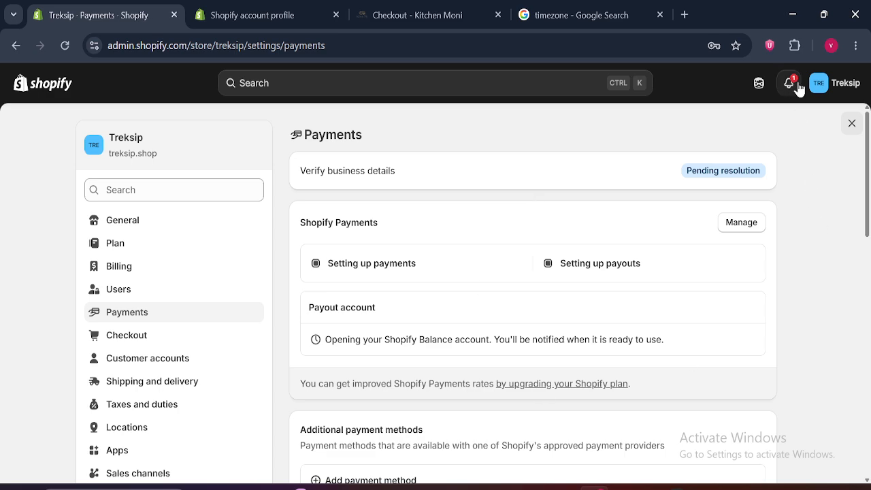
pyautogui.click(64, 45)
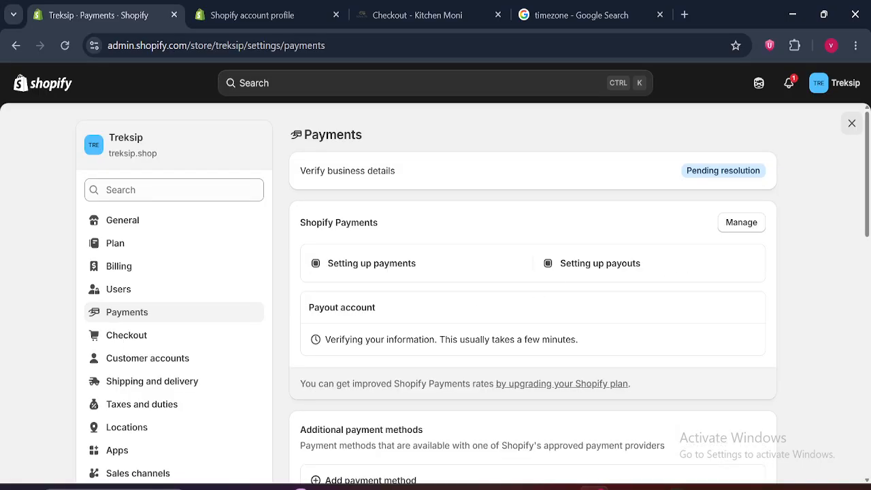
pyautogui.click(788, 83)
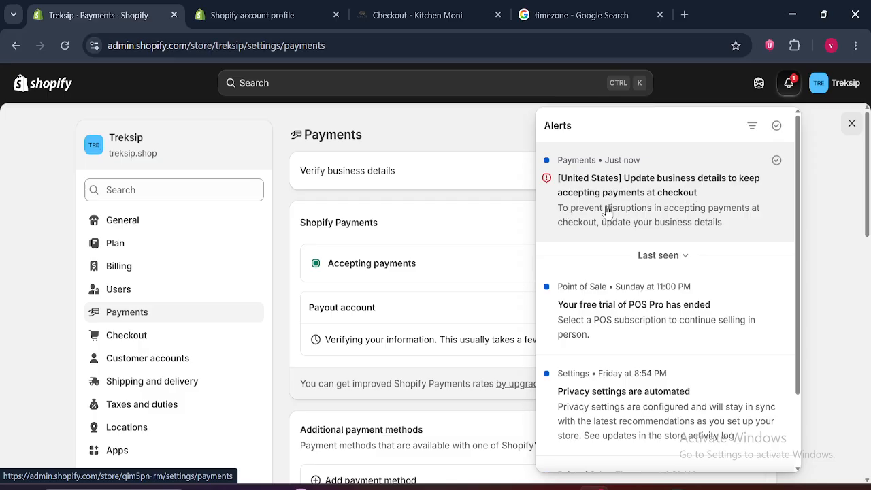
pyautogui.click(485, 131)
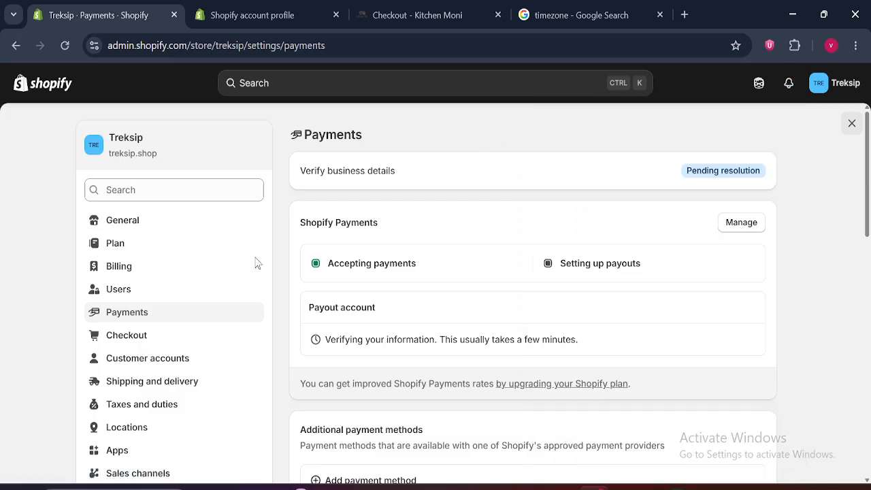
# - Examine the payment acceptance, payout setup and payout account verification status, highlighting the status texts
pyautogui.click(317, 265)
pyautogui.click(317, 265)
pyautogui.moveTo(545, 264); pyautogui.dragTo(617, 264)
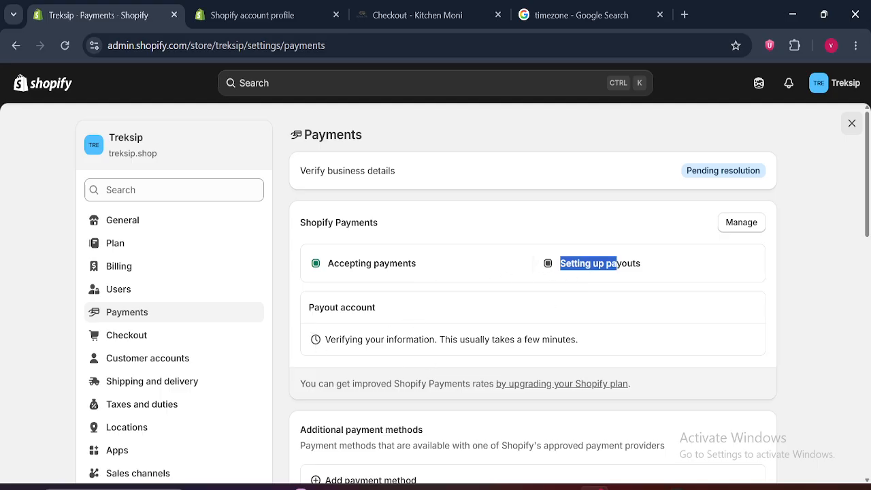
pyautogui.moveTo(308, 307); pyautogui.dragTo(598, 350)
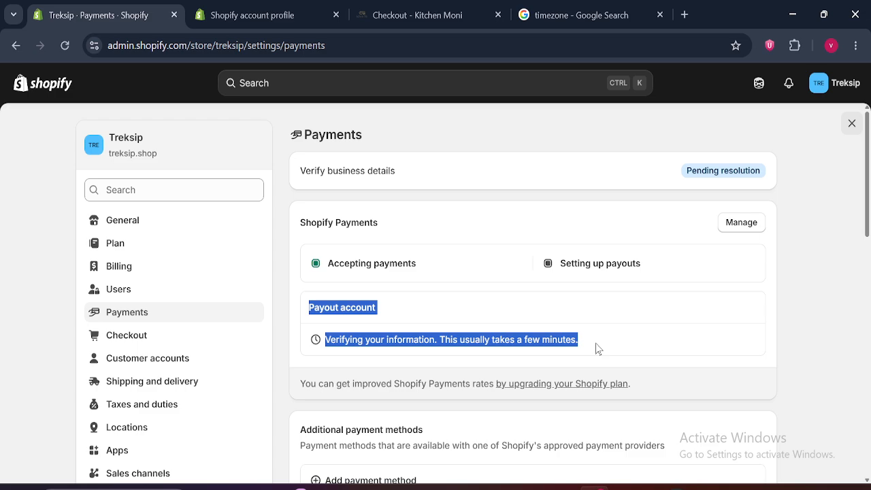
pyautogui.click(807, 228)
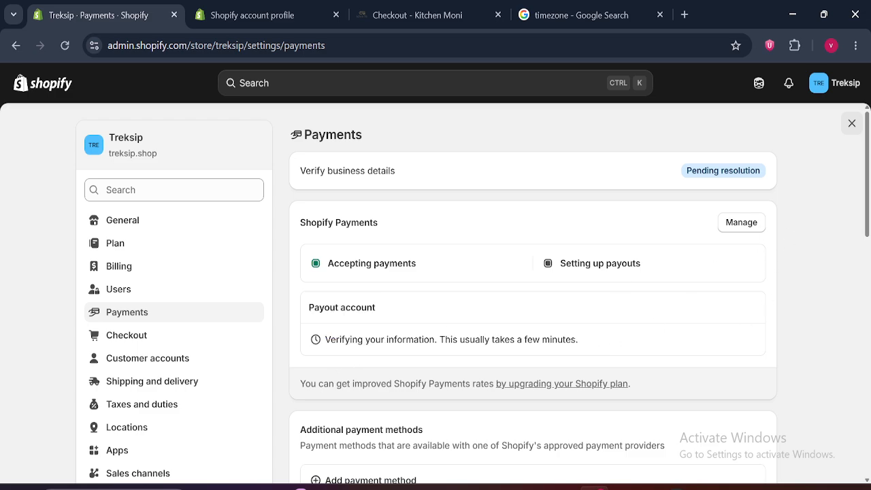
pyautogui.moveTo(326, 340); pyautogui.dragTo(594, 346)
pyautogui.click(538, 153)
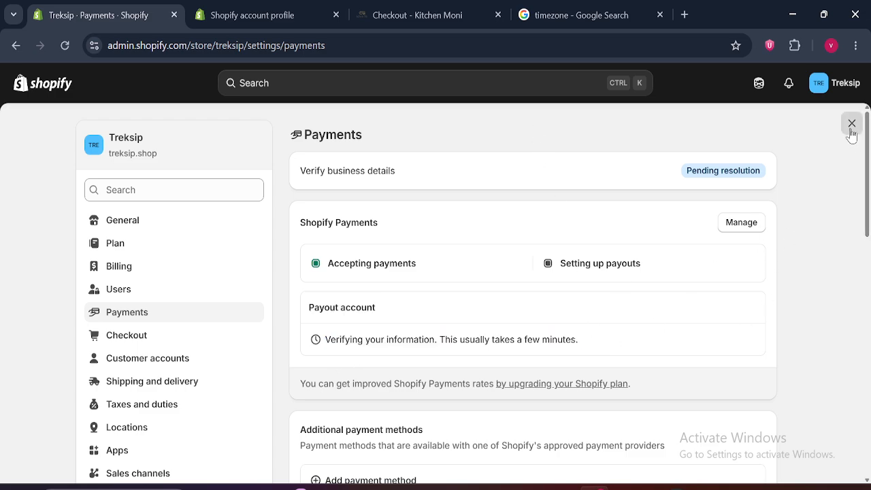
# - View the Shopify account profile page, return to the Payments settings and close the profile's browser tab
pyautogui.click(470, 12)
pyautogui.click(230, 6)
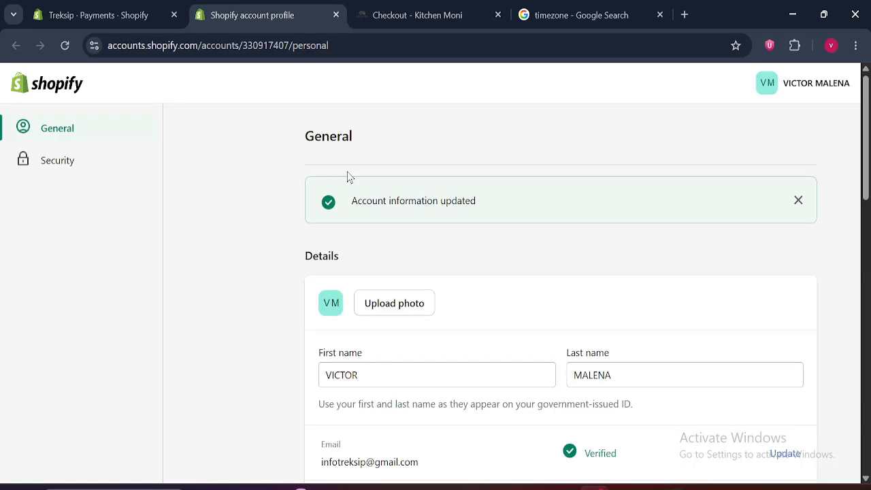
pyautogui.click(129, 6)
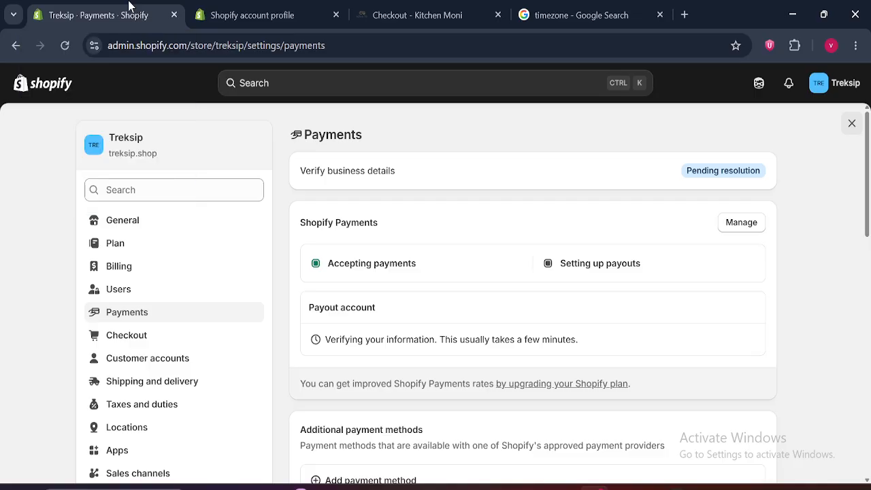
pyautogui.click(336, 15)
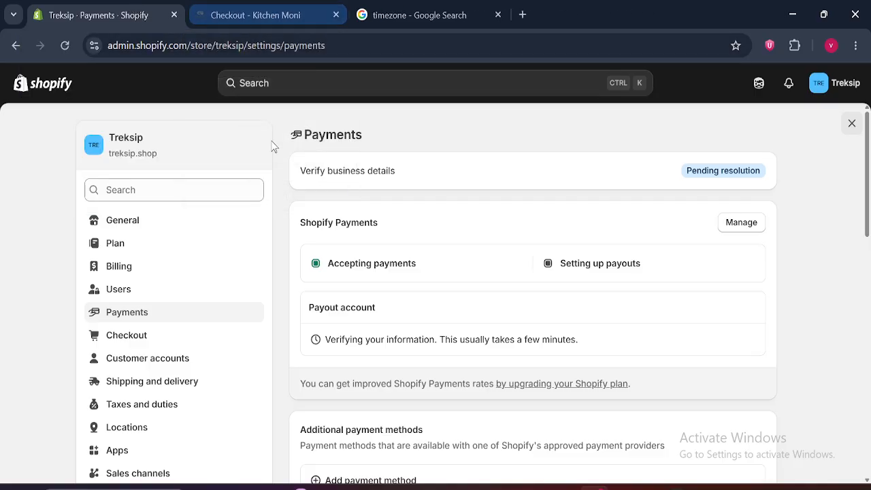
# - Leave the settings, view the Treksip online store and open the 12oz Self Stirring Mug's product page
pyautogui.click(850, 126)
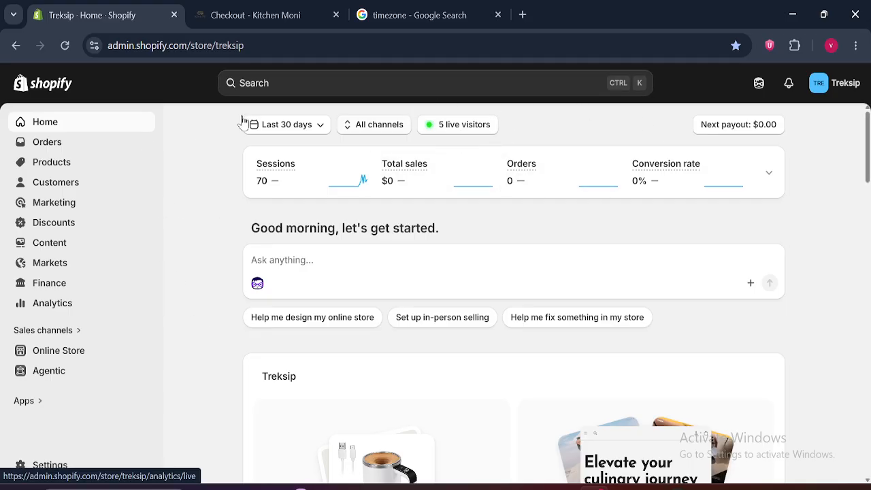
pyautogui.click(145, 351)
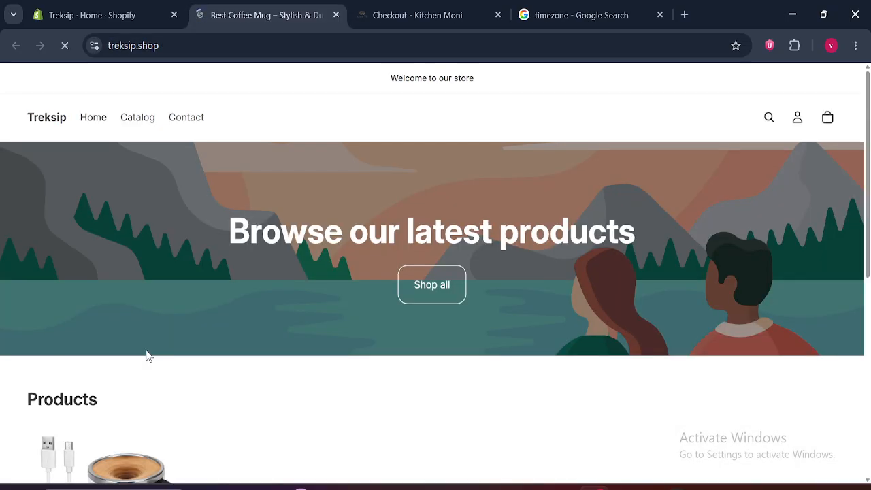
pyautogui.moveTo(869, 99); pyautogui.dragTo(870, 270)
pyautogui.click(130, 200)
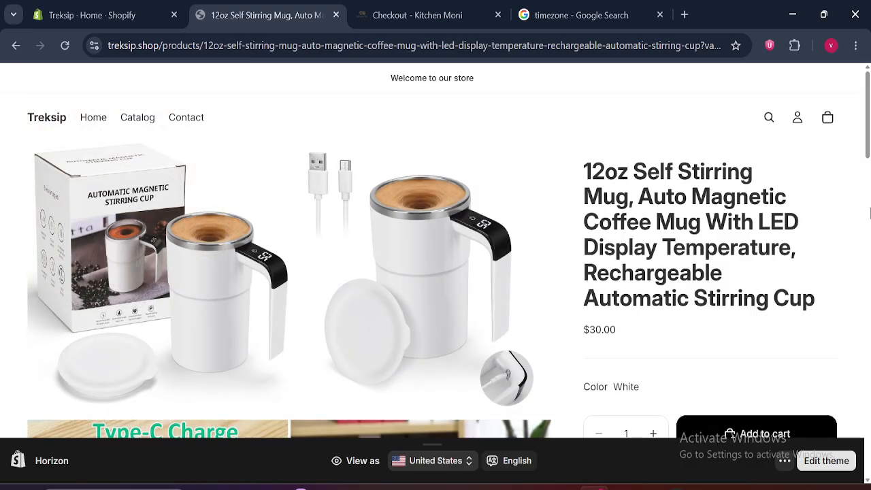
# - Take the mug to checkout using more payment options, look over the checkout page and reload it
pyautogui.scroll(-2, 708, 327)
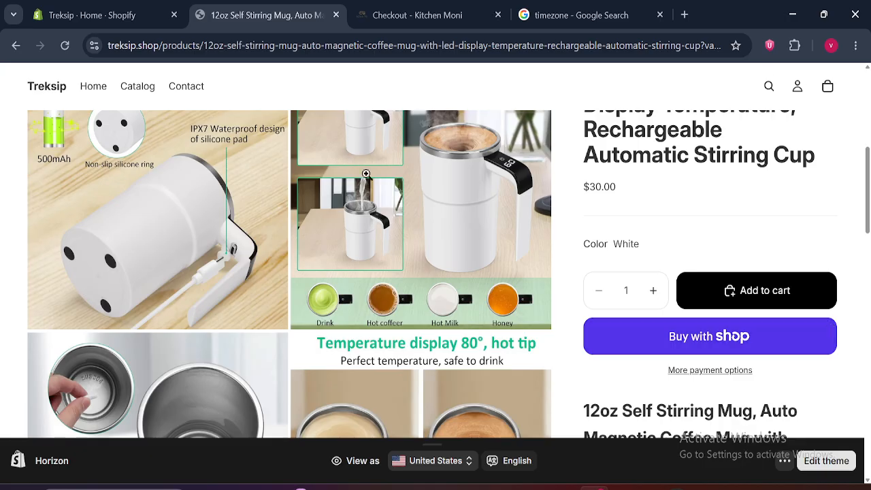
pyautogui.click(701, 376)
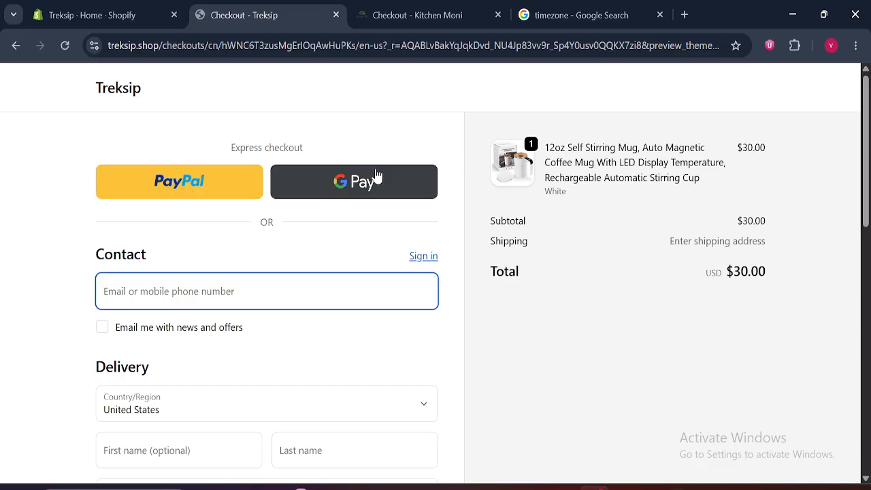
pyautogui.scroll(-2, 17, 130)
pyautogui.scroll(2, 17, 129)
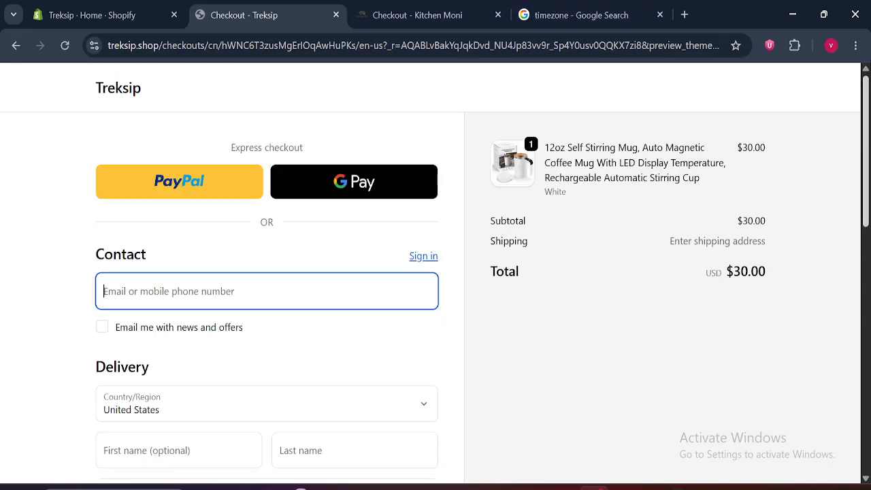
pyautogui.click(64, 46)
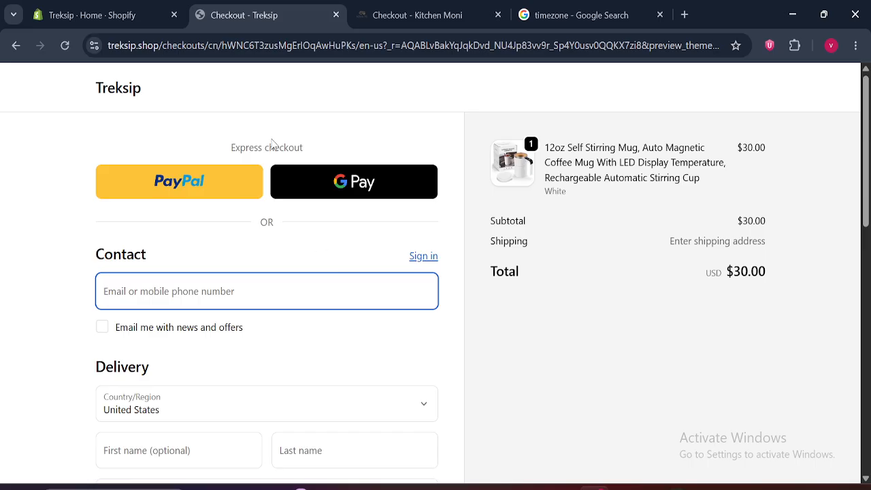
# - Highlight the Express checkout heading and examine the payment methods in the checkout's Payment section
pyautogui.moveTo(229, 149); pyautogui.dragTo(367, 151)
pyautogui.click(51, 182)
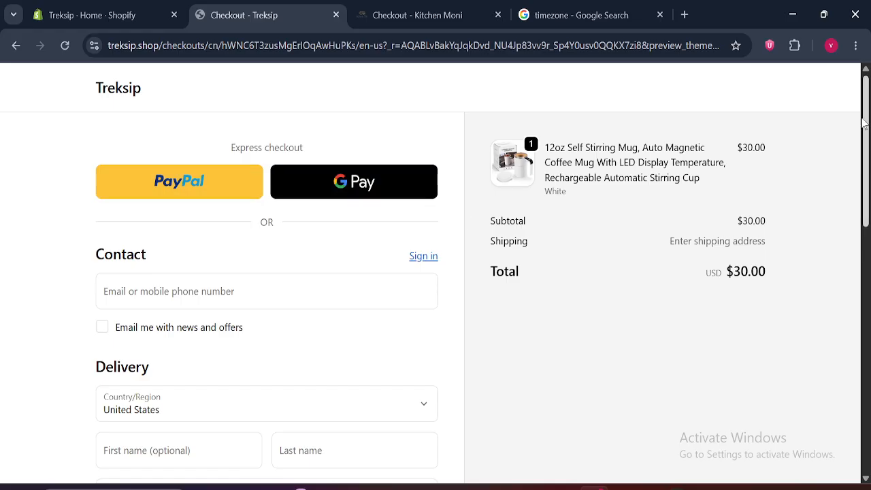
pyautogui.moveTo(868, 87); pyautogui.dragTo(869, 323)
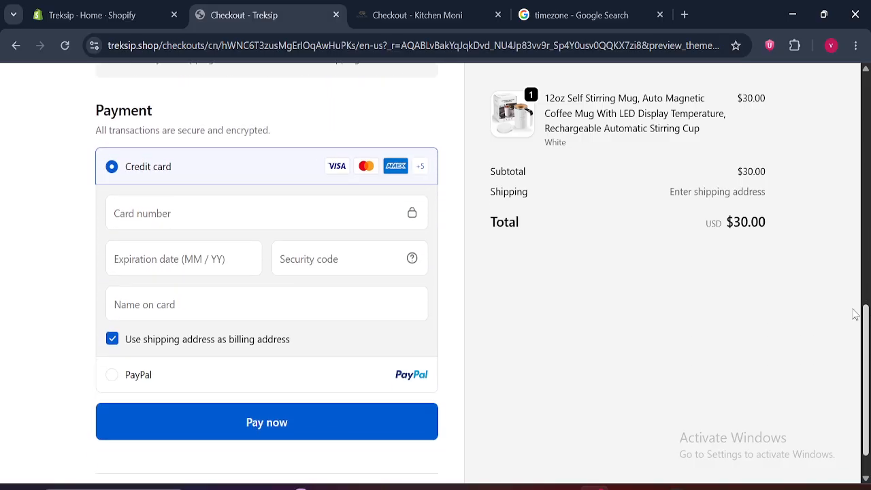
# - Focus the card number field in Treksip's checkout, view Kitchen Moni's express checkout options for comparison and return to the Treksip checkout
pyautogui.click(267, 213)
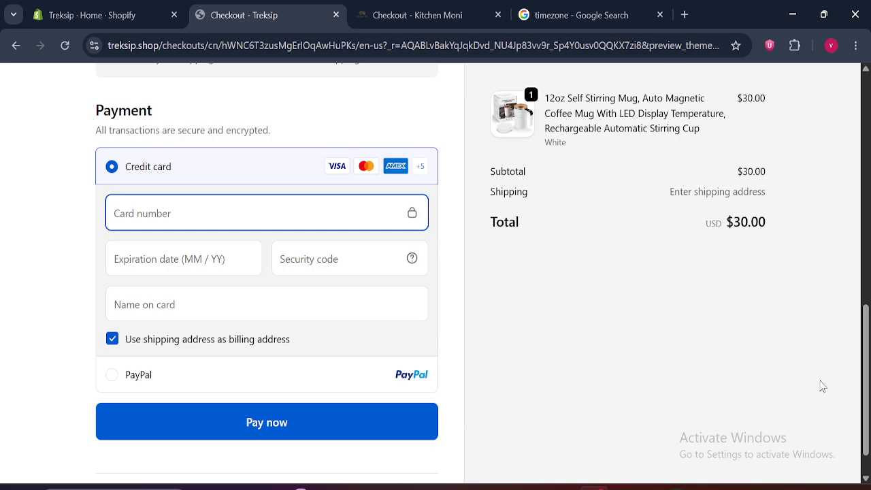
pyautogui.moveTo(868, 318); pyautogui.dragTo(869, 333)
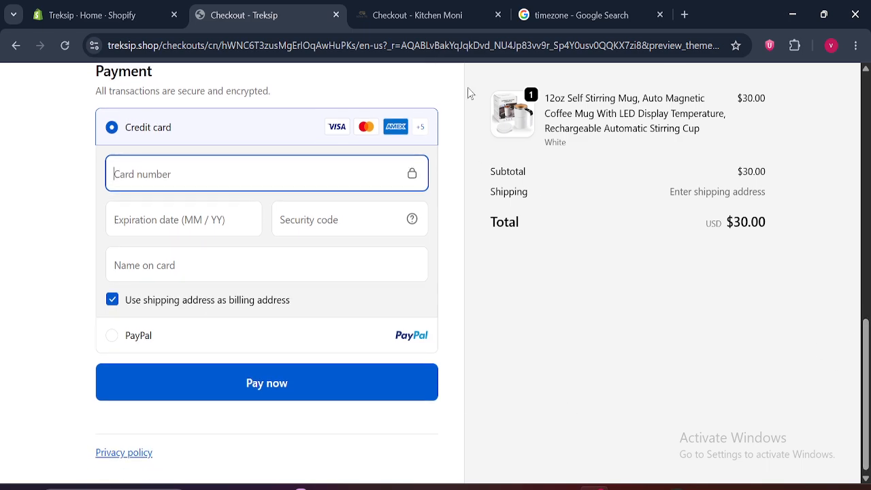
pyautogui.click(421, 15)
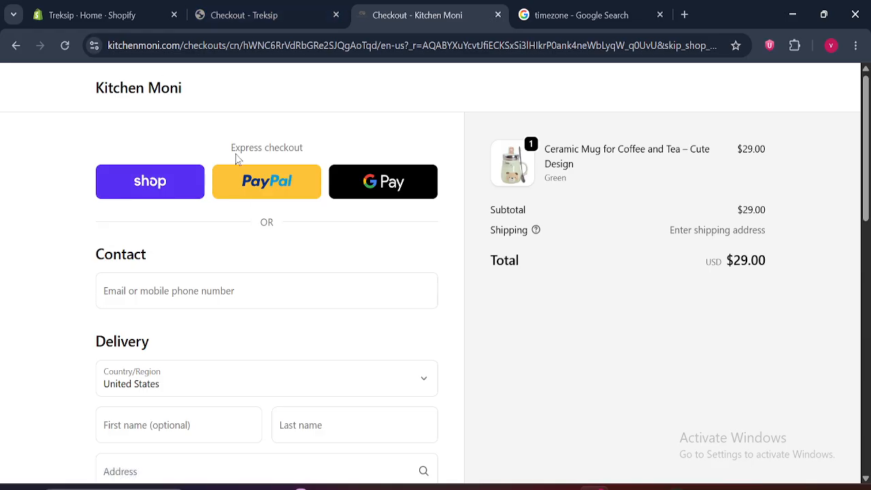
pyautogui.click(280, 7)
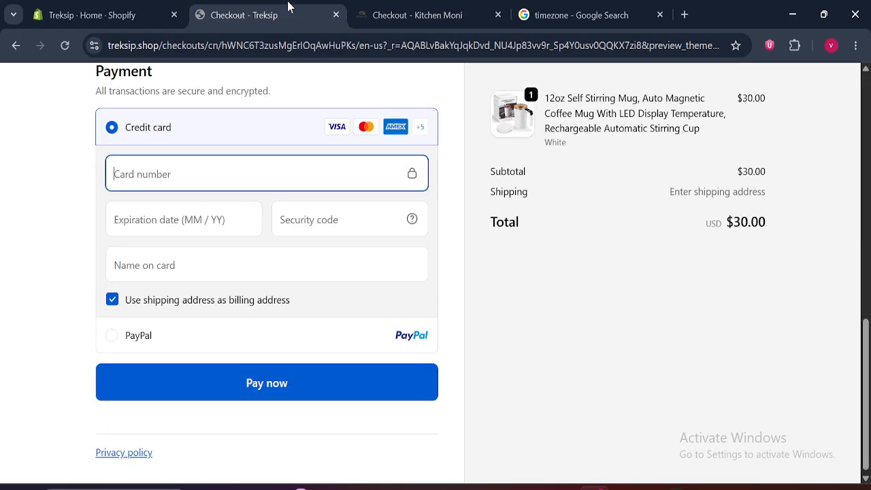
# - Choose PayPal as the payment method and look over the Treksip checkout page up to its Express checkout options
pyautogui.click(113, 336)
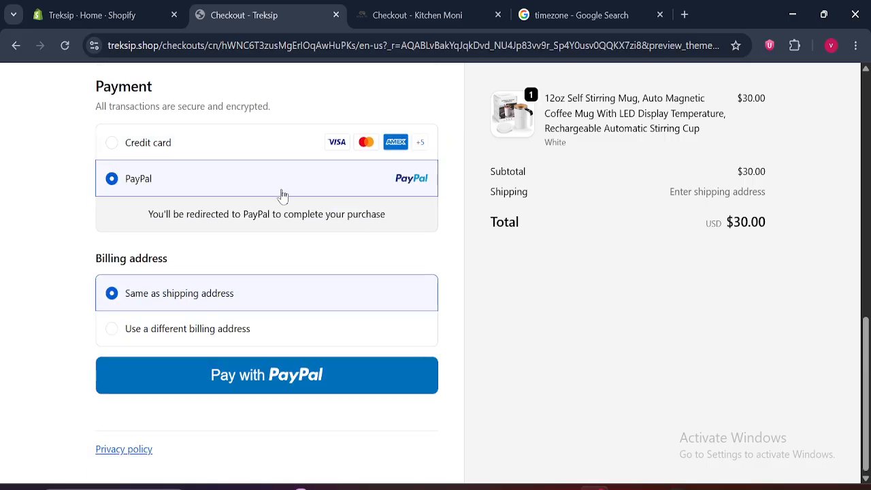
pyautogui.scroll(10, 859, 375)
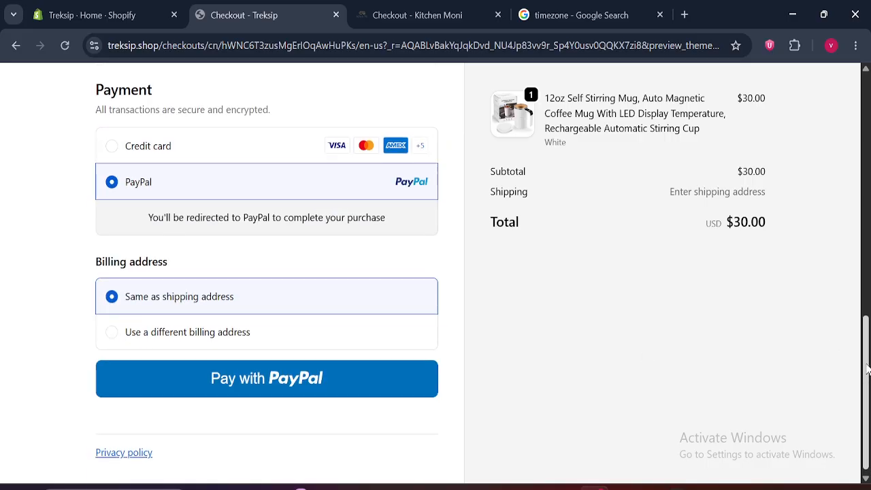
pyautogui.scroll(-8, 435, 272)
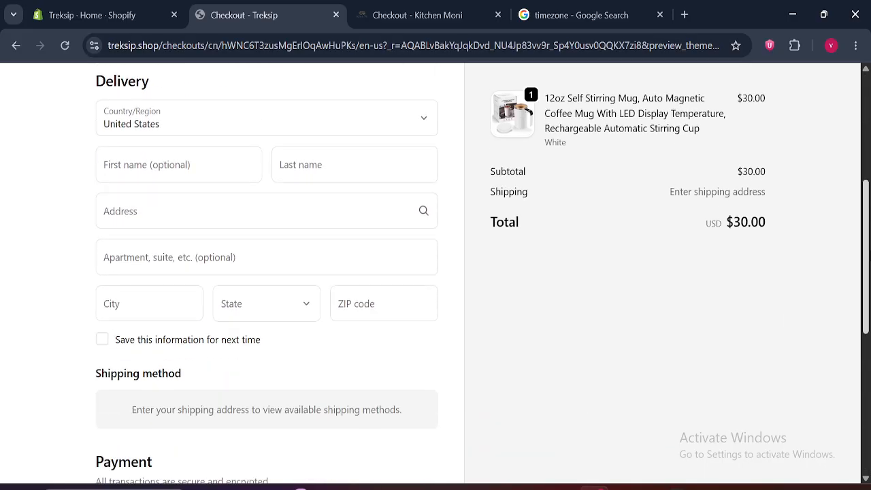
pyautogui.scroll(8, 436, 272)
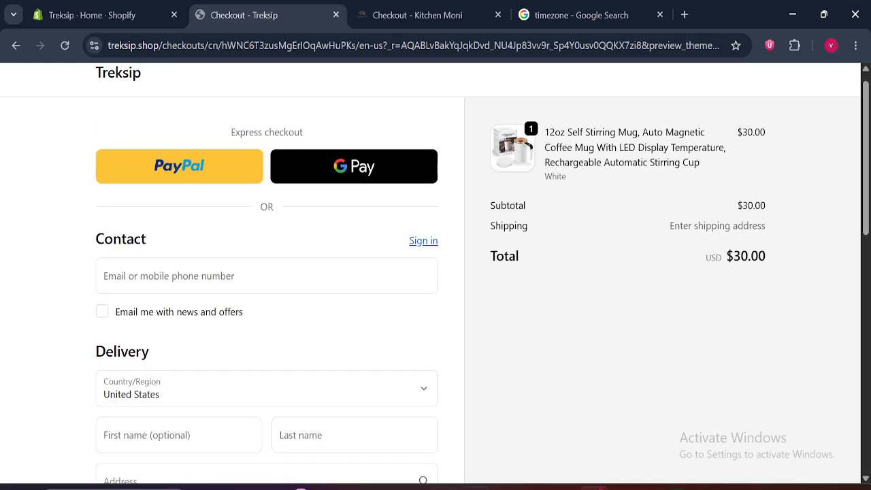
# - Open the Payments settings in the Treksip store admin and go to the payment methods page of Shopify Payments
pyautogui.click(61, 12)
pyautogui.click(74, 467)
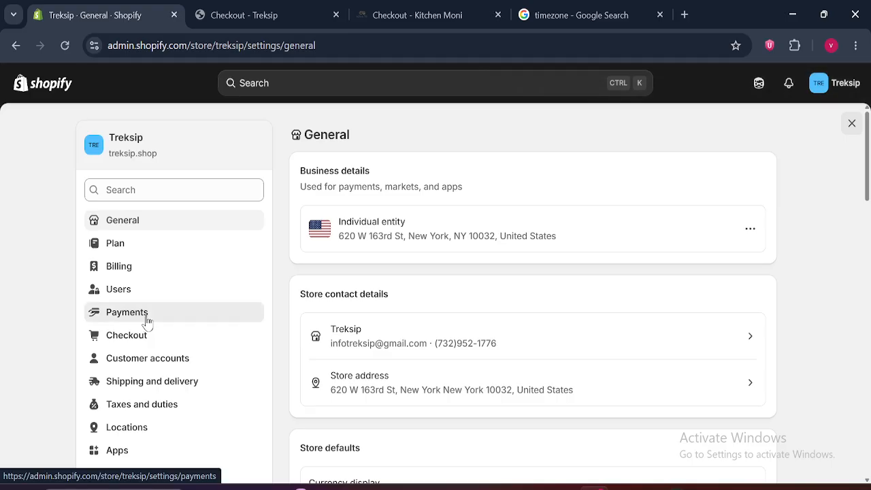
pyautogui.click(147, 320)
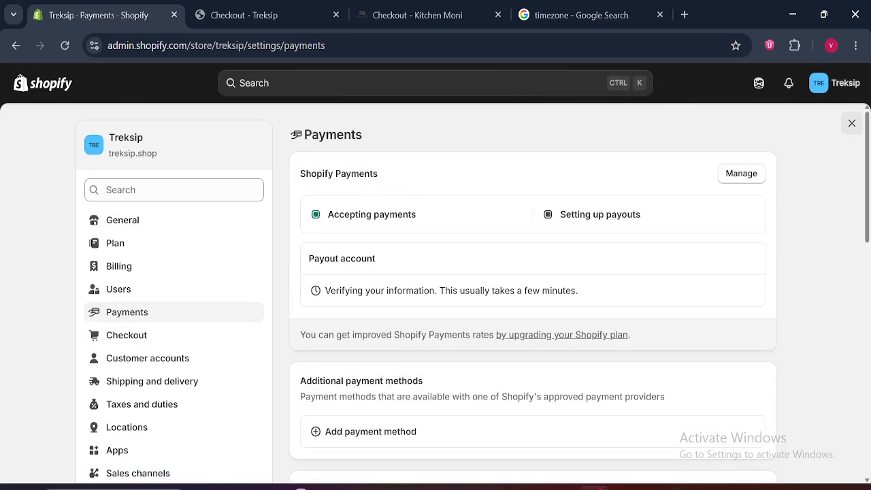
pyautogui.click(748, 177)
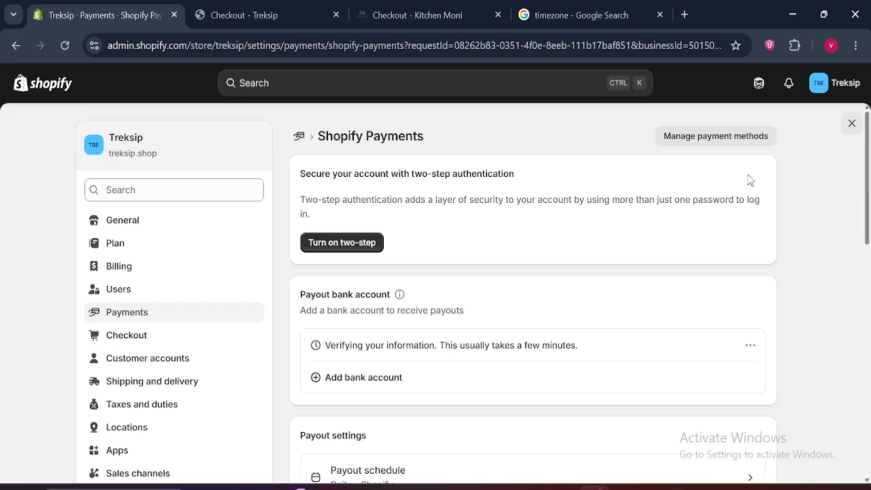
pyautogui.click(710, 137)
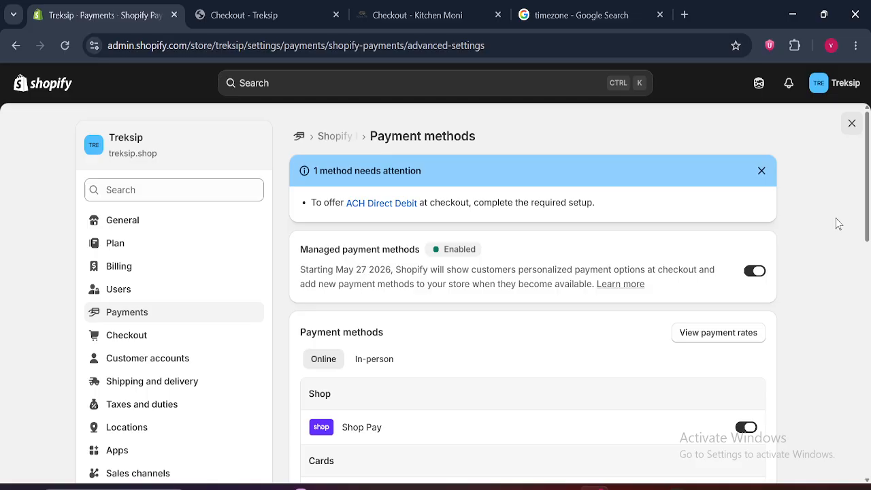
# - Look over the Shopify Payments payment methods page, highlight its Payment methods headings and clear the selection
pyautogui.scroll(-2, 869, 182)
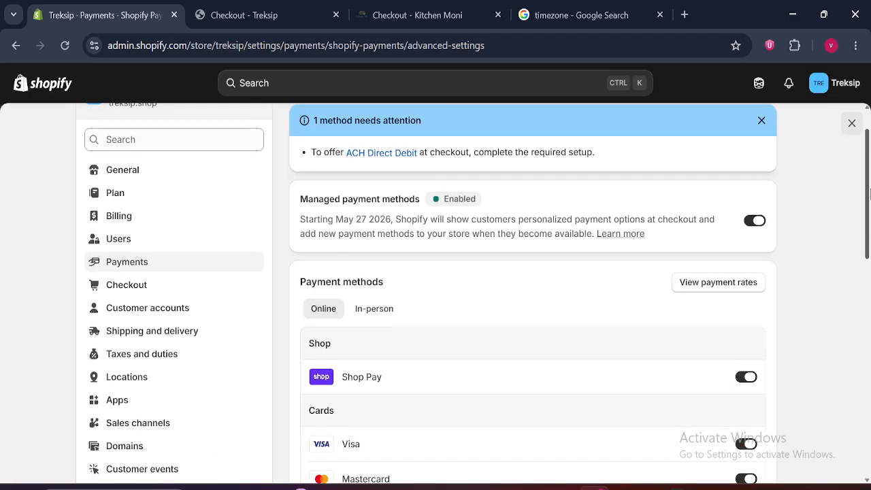
pyautogui.scroll(-3, 869, 200)
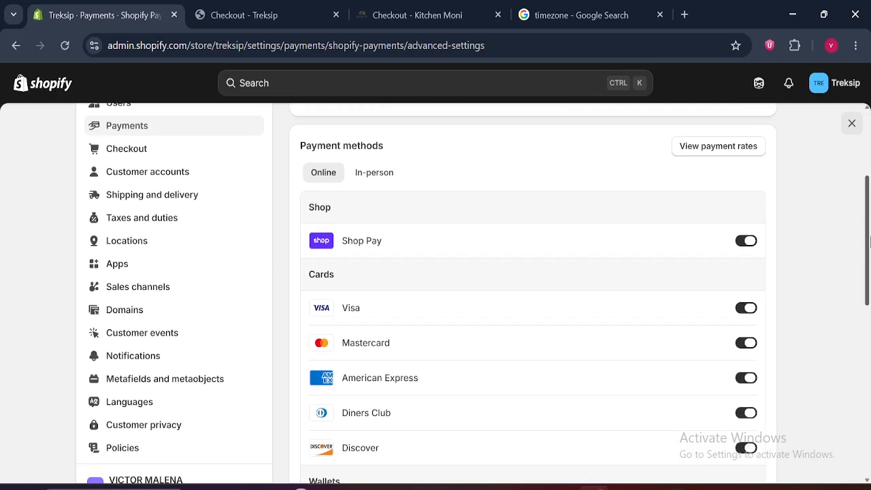
pyautogui.moveTo(300, 143); pyautogui.dragTo(386, 144)
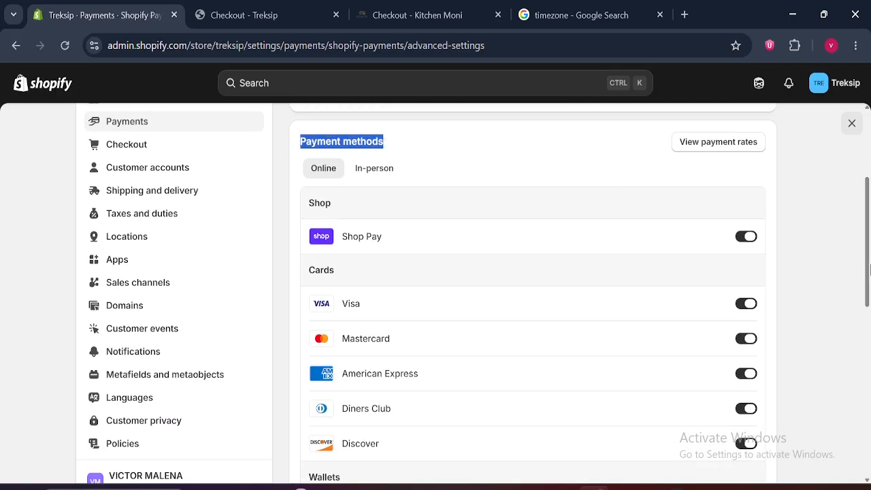
pyautogui.moveTo(869, 230); pyautogui.dragTo(869, 162)
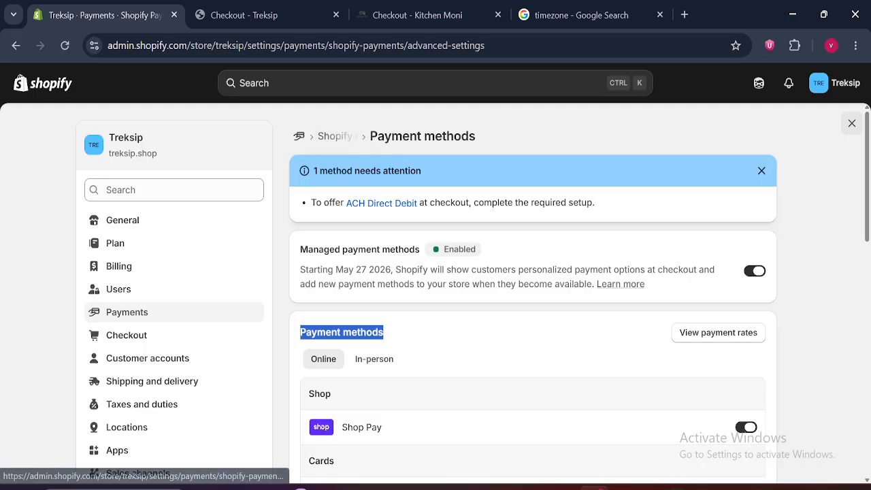
pyautogui.moveTo(370, 136); pyautogui.dragTo(494, 139)
pyautogui.click(585, 144)
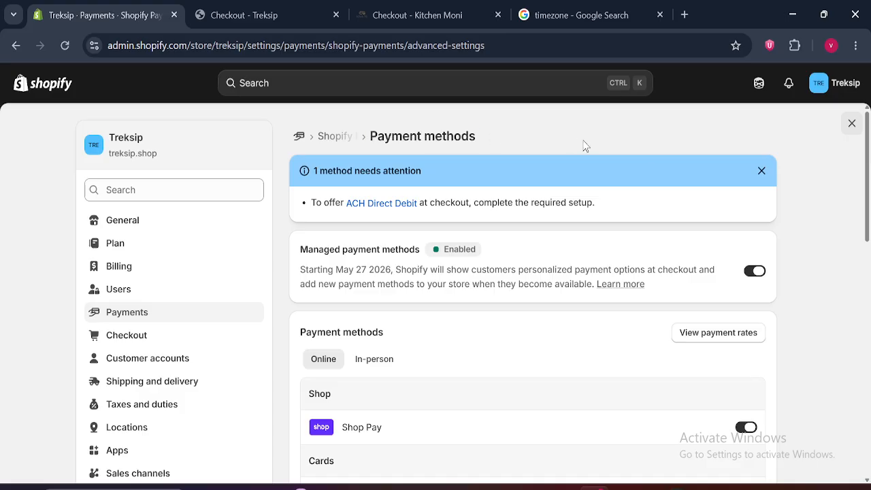
# - Examine the Cards list and highlight American Express, Diners Club and Discover in turn
pyautogui.moveTo(863, 223); pyautogui.dragTo(870, 312)
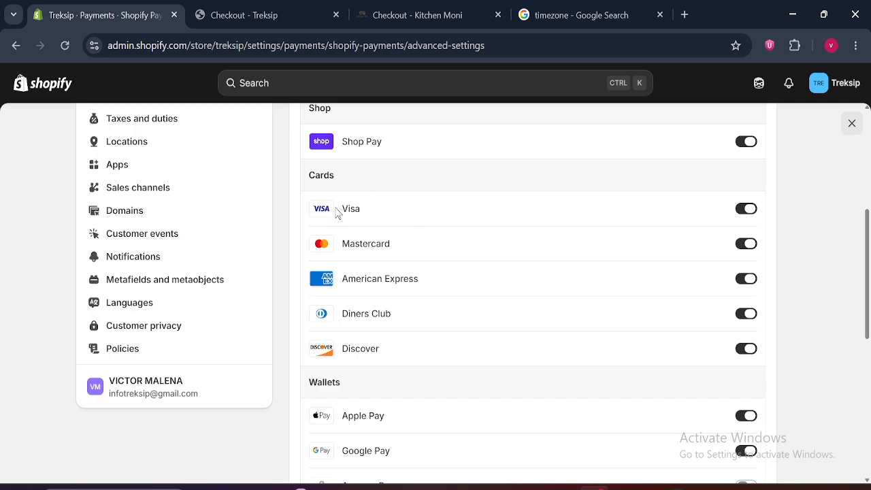
pyautogui.moveTo(337, 288); pyautogui.dragTo(431, 302)
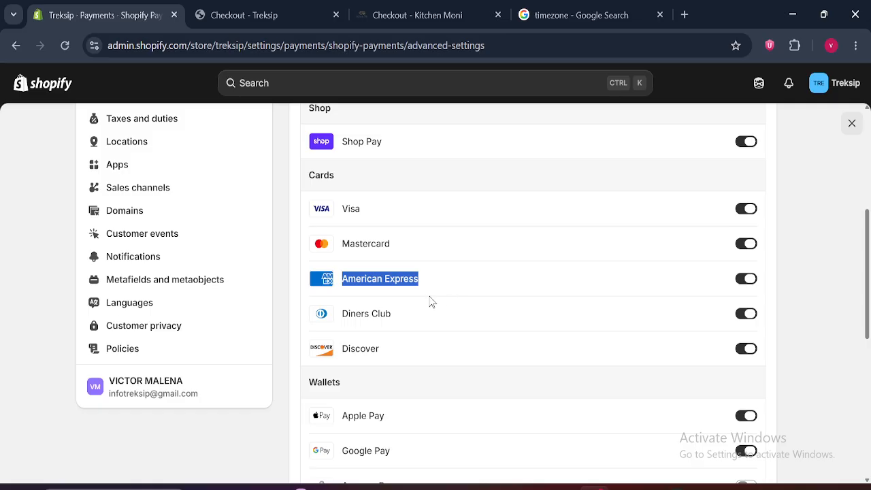
pyautogui.moveTo(343, 314); pyautogui.dragTo(387, 314)
pyautogui.moveTo(342, 353); pyautogui.dragTo(381, 350)
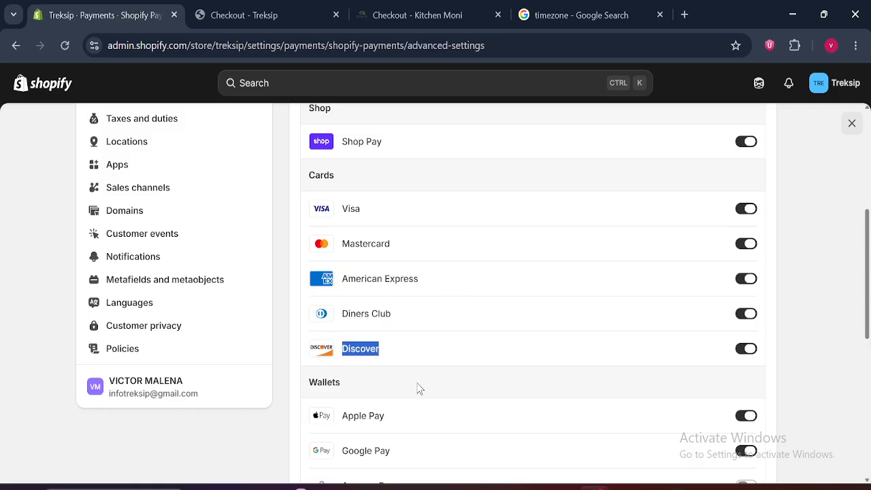
# - Examine the Wallets list, highlighting Apple Pay, Google Pay, Amazon Pay and PayPal Wallet in turn
pyautogui.moveTo(869, 318); pyautogui.dragTo(868, 369)
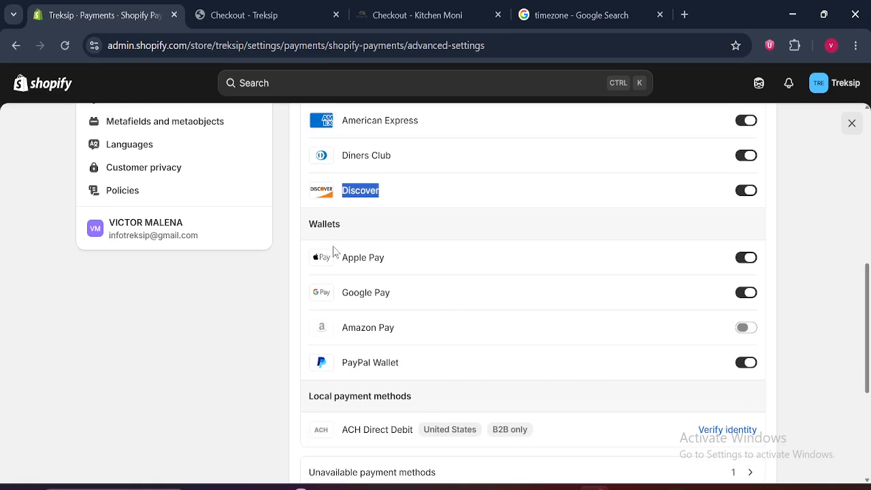
pyautogui.moveTo(342, 258); pyautogui.dragTo(430, 268)
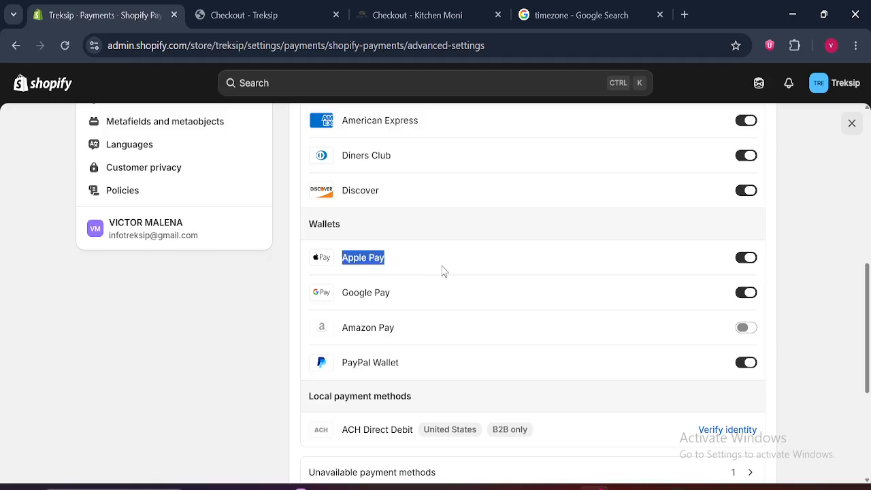
pyautogui.moveTo(342, 297); pyautogui.dragTo(409, 298)
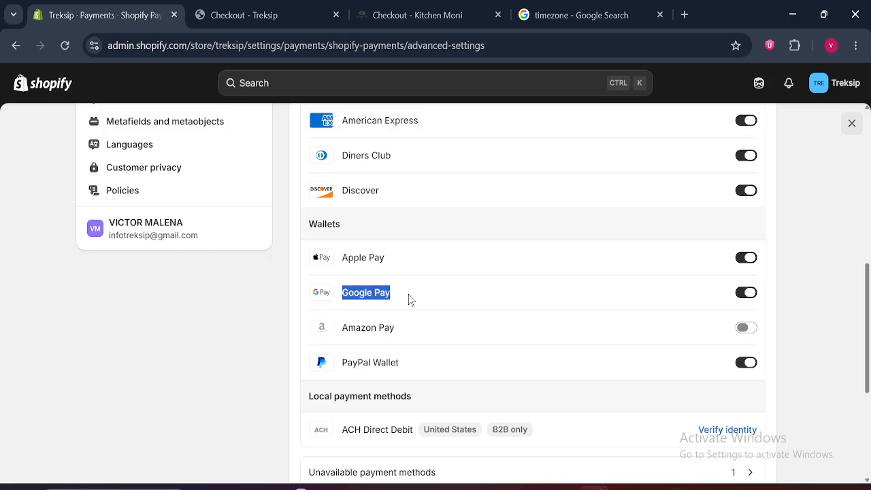
pyautogui.moveTo(348, 328); pyautogui.dragTo(398, 337)
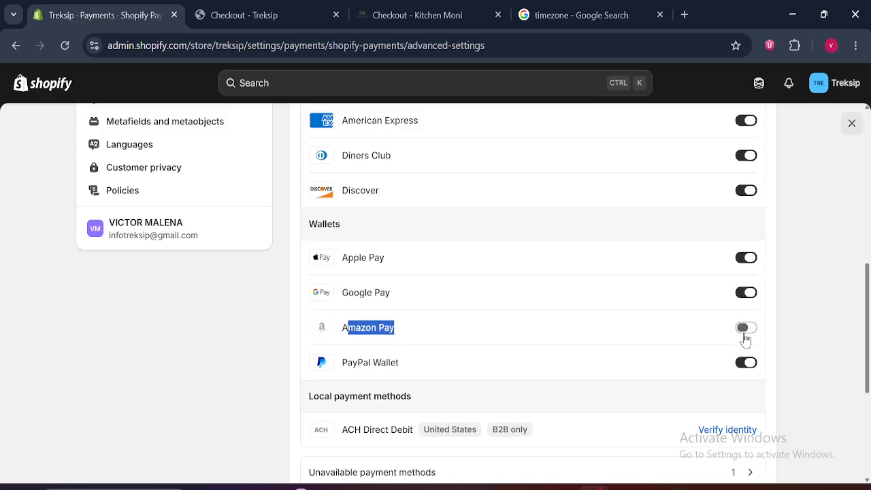
pyautogui.click(374, 333)
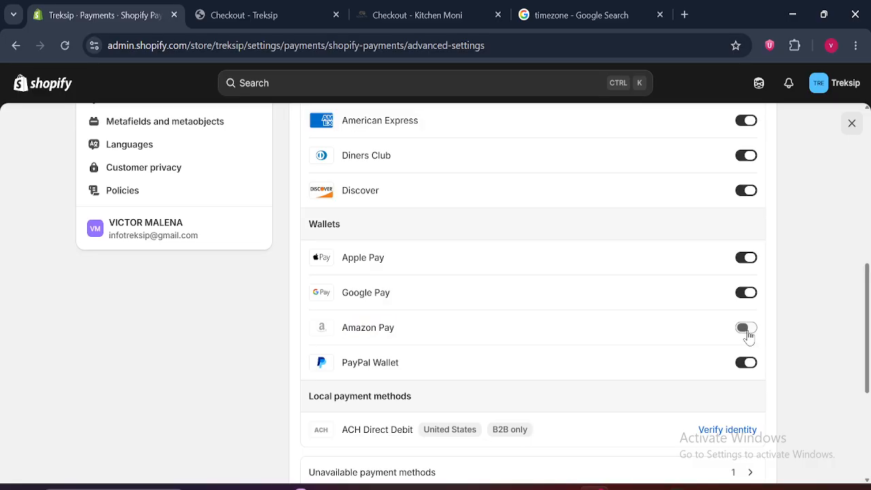
pyautogui.moveTo(342, 335); pyautogui.dragTo(408, 328)
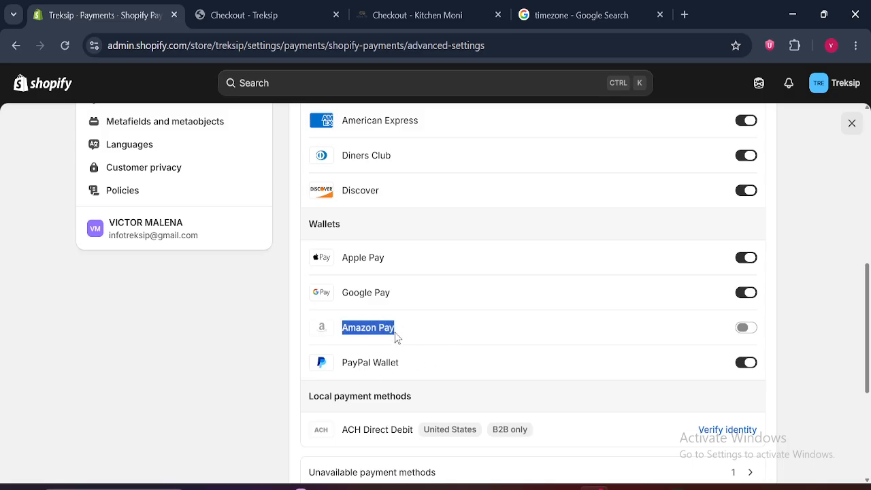
pyautogui.click(395, 333)
pyautogui.moveTo(342, 332); pyautogui.dragTo(400, 332)
pyautogui.click(420, 339)
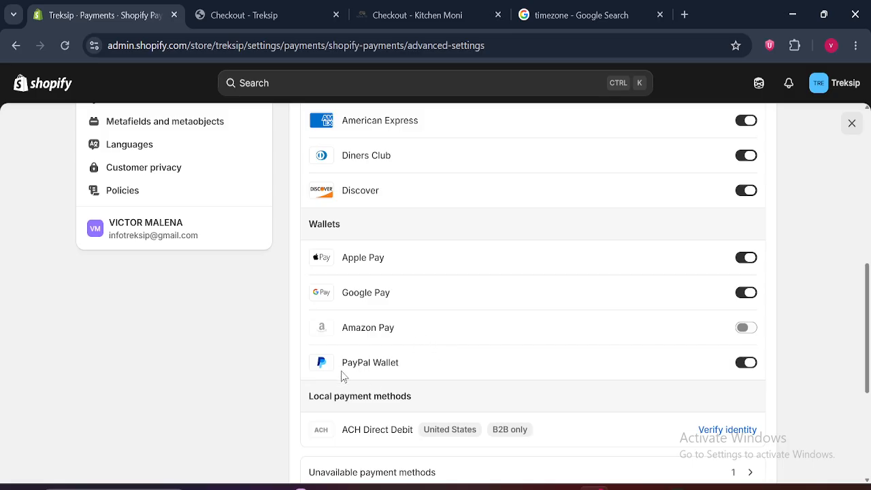
pyautogui.moveTo(341, 366); pyautogui.dragTo(421, 370)
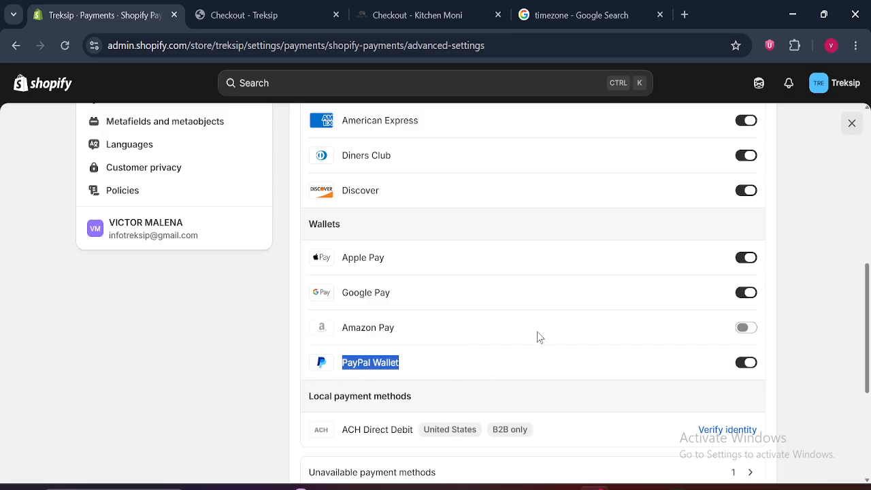
# - Review the payment methods again, highlighting the entries from Shop Pay to Mastercard and clearing the selection
pyautogui.moveTo(814, 328); pyautogui.dragTo(869, 289)
pyautogui.click(837, 355)
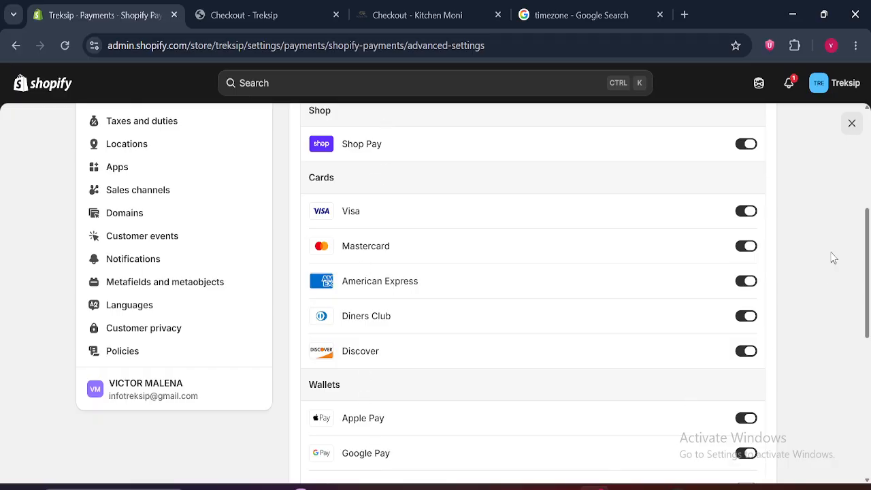
pyautogui.moveTo(870, 263)
pyautogui.mouseDown()
pyautogui.moveTo(846, 280)
pyautogui.moveTo(870, 309)
pyautogui.moveTo(870, 348)
pyautogui.moveTo(870, 209)
pyautogui.moveTo(870, 275)
pyautogui.mouseUp()
pyautogui.click(847, 282)
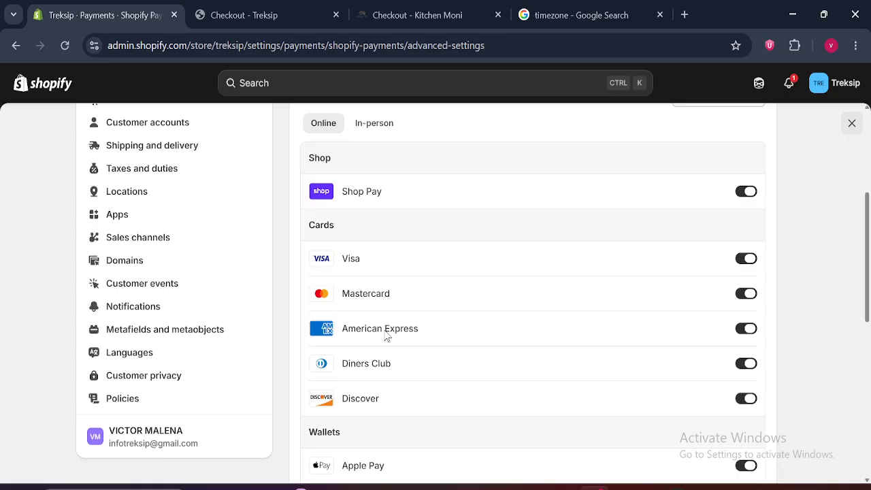
pyautogui.moveTo(388, 301); pyautogui.dragTo(341, 197)
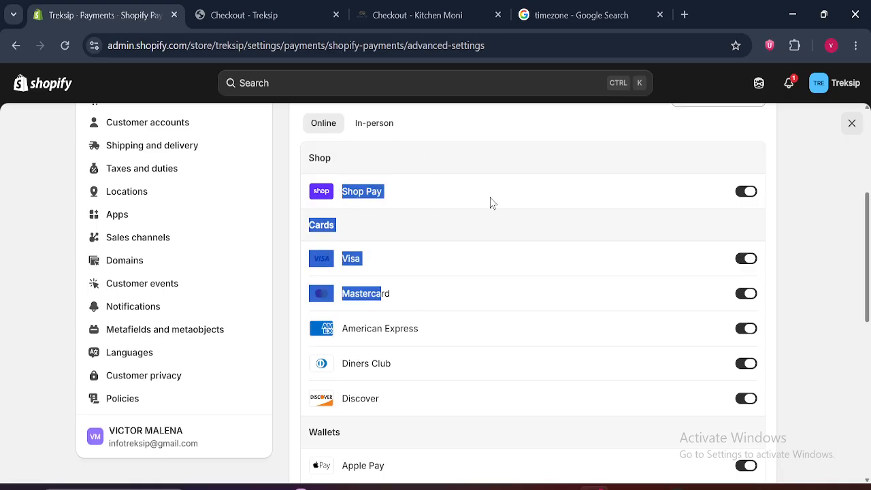
pyautogui.click(590, 153)
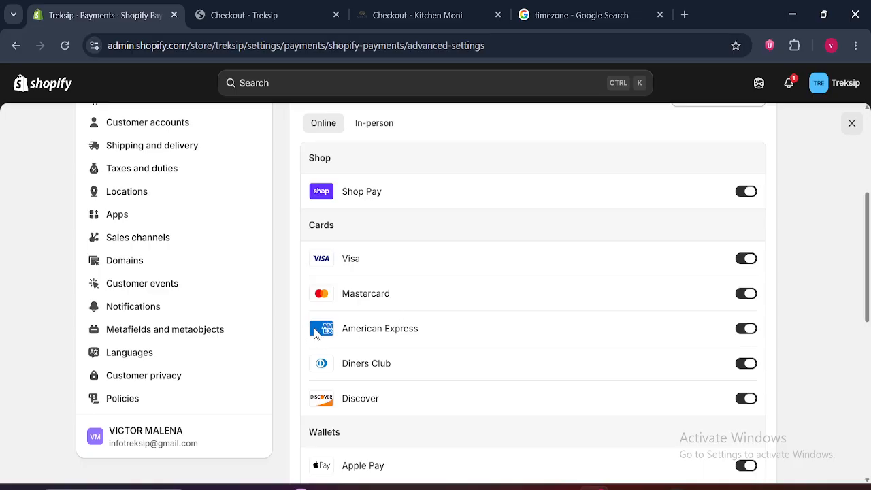
pyautogui.moveTo(867, 316); pyautogui.dragTo(869, 193)
# - Return to the main Payments settings, highlight the Shopify Balance payout account and clear the selection
pyautogui.click(148, 311)
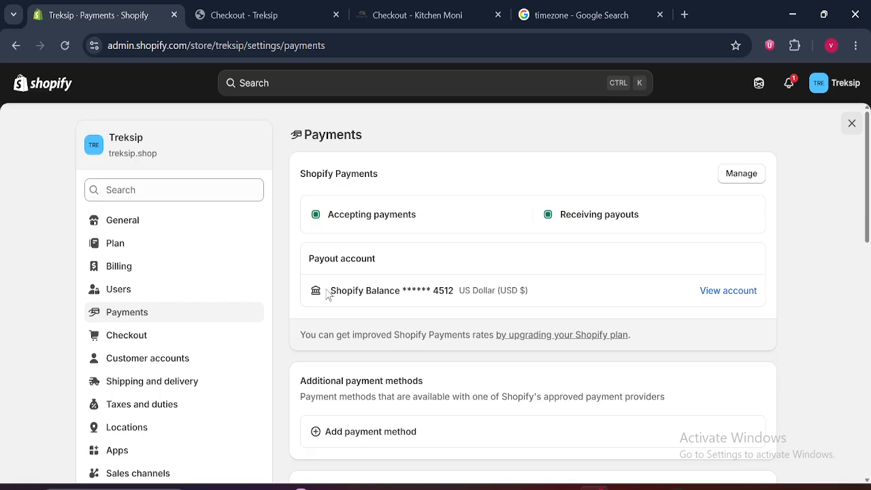
pyautogui.moveTo(332, 290); pyautogui.dragTo(549, 291)
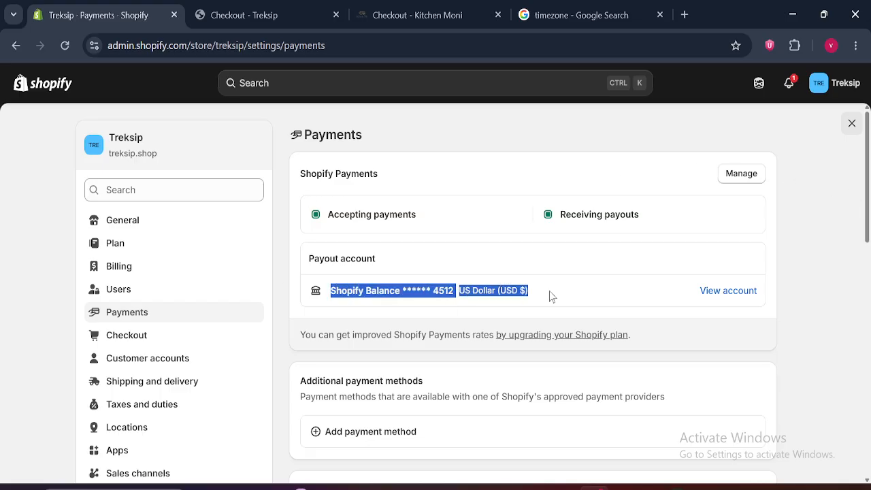
pyautogui.click(498, 139)
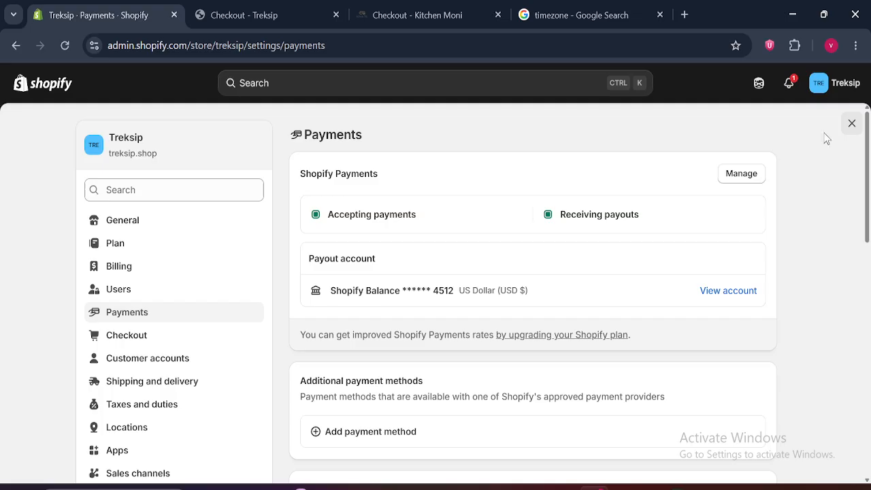
# - Review the store's alerts and close the list
pyautogui.click(788, 84)
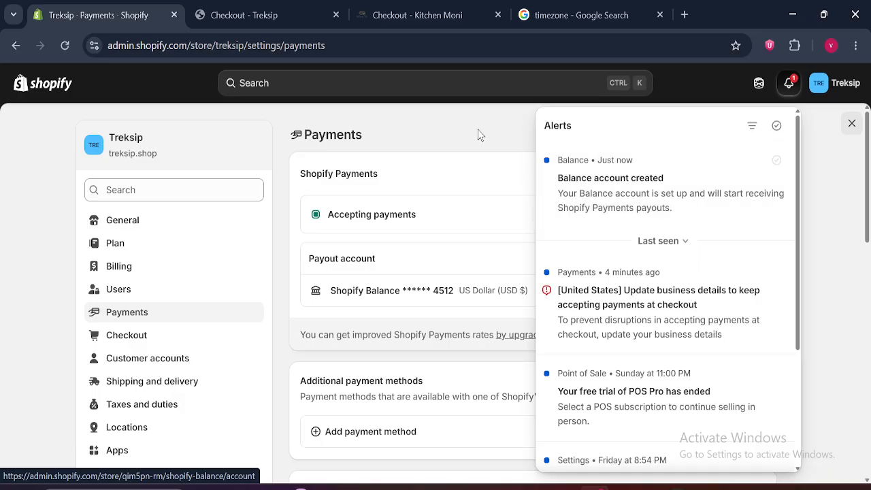
pyautogui.click(456, 122)
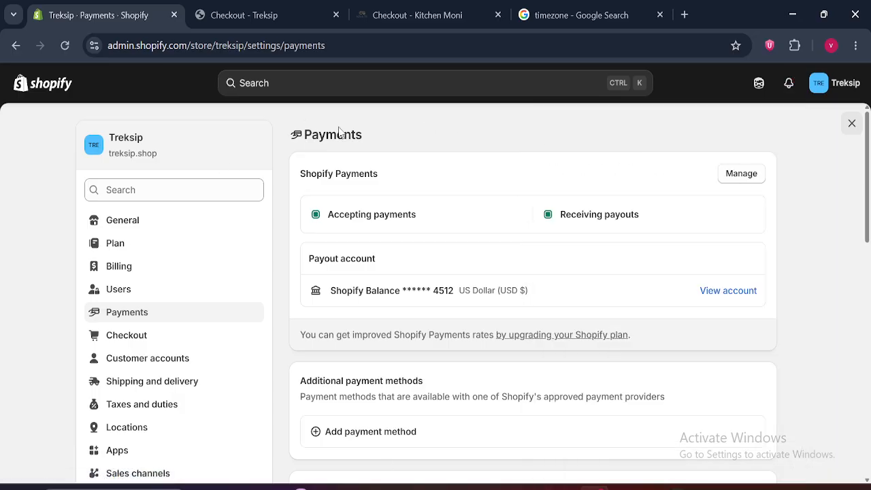
# - Reload the Treksip checkout page and examine its express checkout options
pyautogui.click(226, 8)
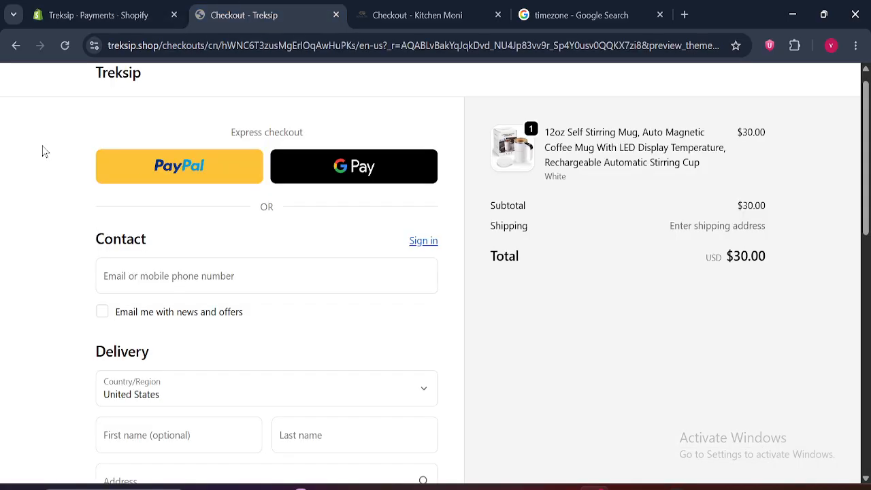
pyautogui.click(66, 45)
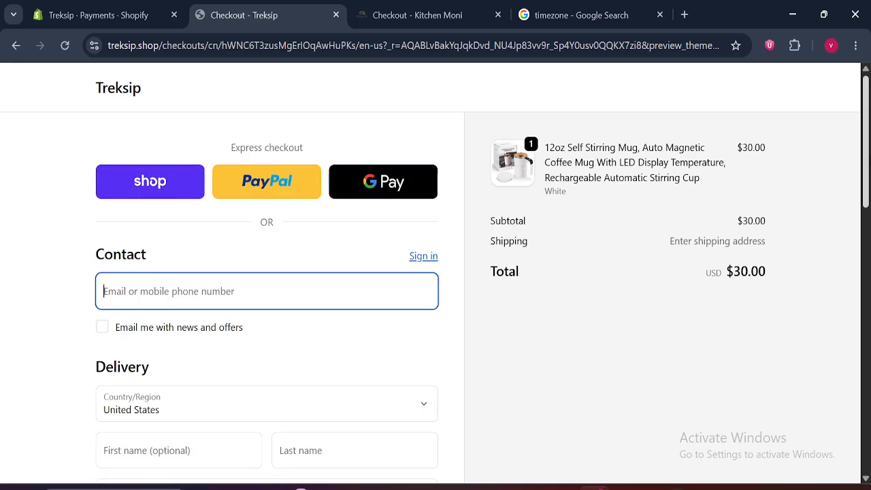
pyautogui.moveTo(868, 150)
pyautogui.mouseDown()
pyautogui.moveTo(868, 445)
pyautogui.moveTo(867, 160)
pyautogui.mouseUp()
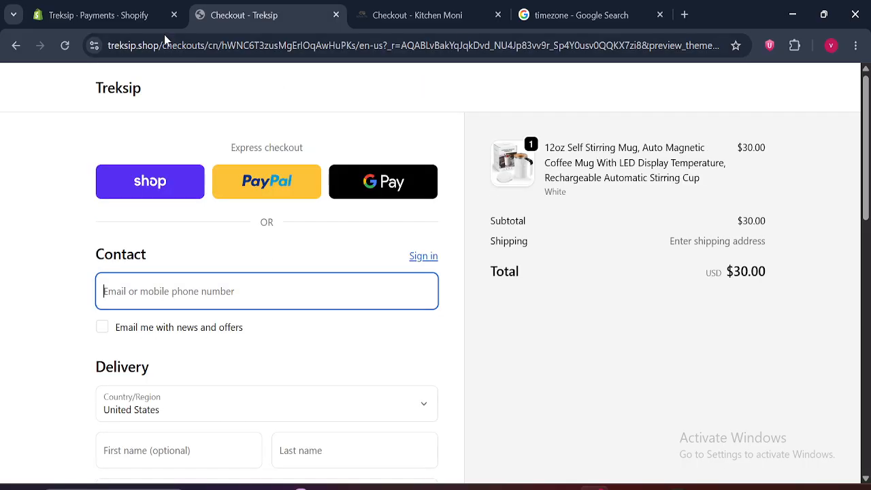
# - Return to Treksip's Payments settings, highlight the Payments heading and clear the selection
pyautogui.click(132, 9)
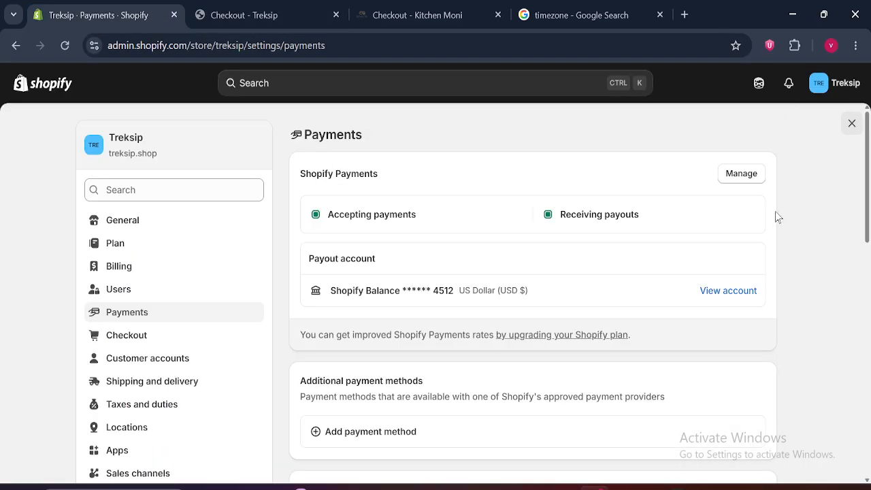
pyautogui.moveTo(303, 137); pyautogui.dragTo(375, 141)
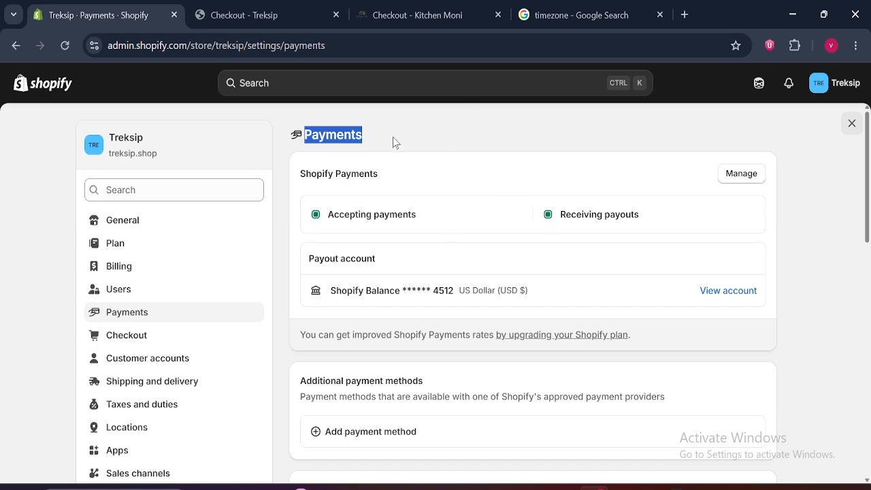
pyautogui.click(393, 137)
pyautogui.moveTo(304, 138); pyautogui.dragTo(402, 136)
pyautogui.click(421, 131)
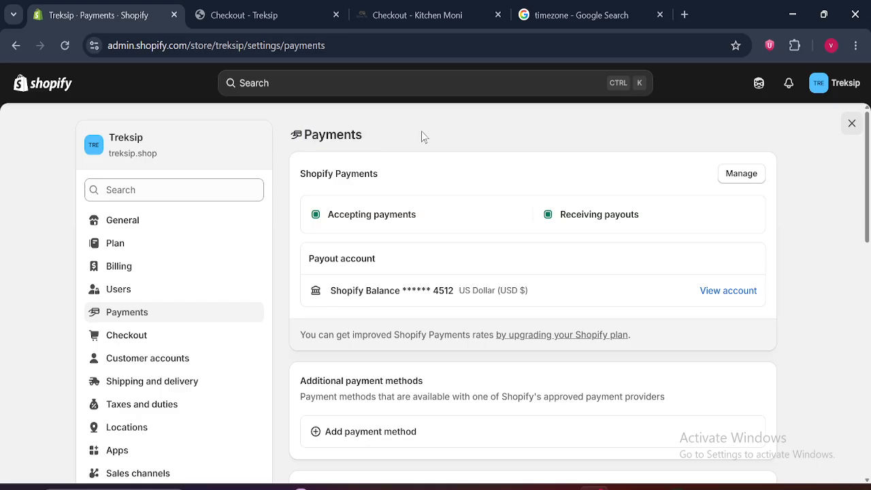
# - Close the store settings and browse the Treksip storefront home page, reached from its checkout page
pyautogui.click(852, 123)
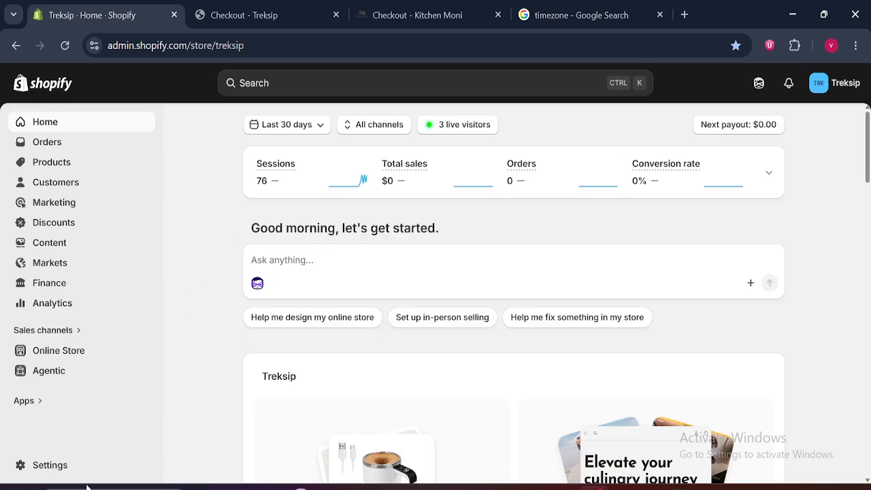
pyautogui.click(271, 15)
pyautogui.click(117, 95)
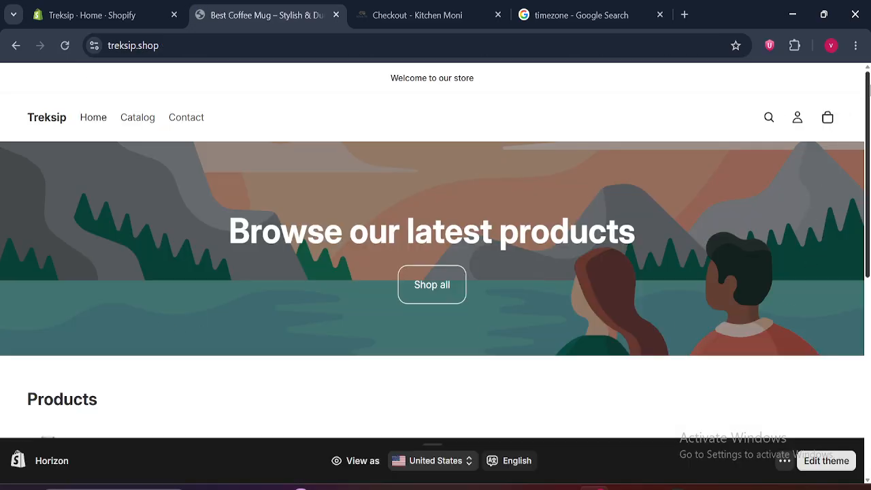
pyautogui.scroll(-5, 810, 194)
pyautogui.scroll(3, 787, 188)
# - Compare Kitchen Moni's storefront home page, reached from its checkout, with Treksip's and return to the Treksip admin home
pyautogui.click(111, 10)
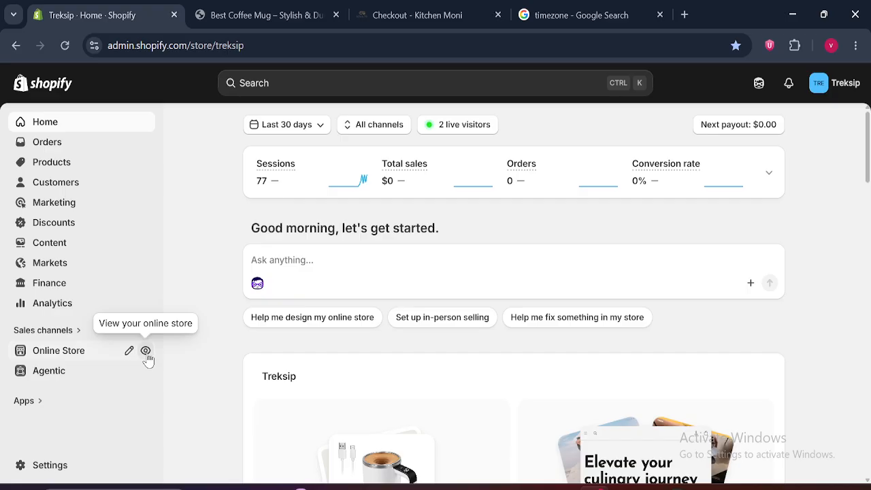
pyautogui.click(414, 6)
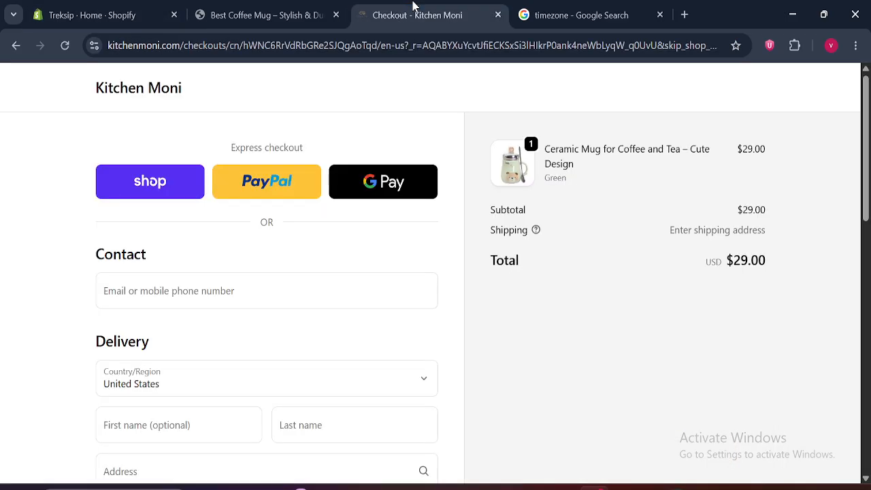
pyautogui.click(136, 97)
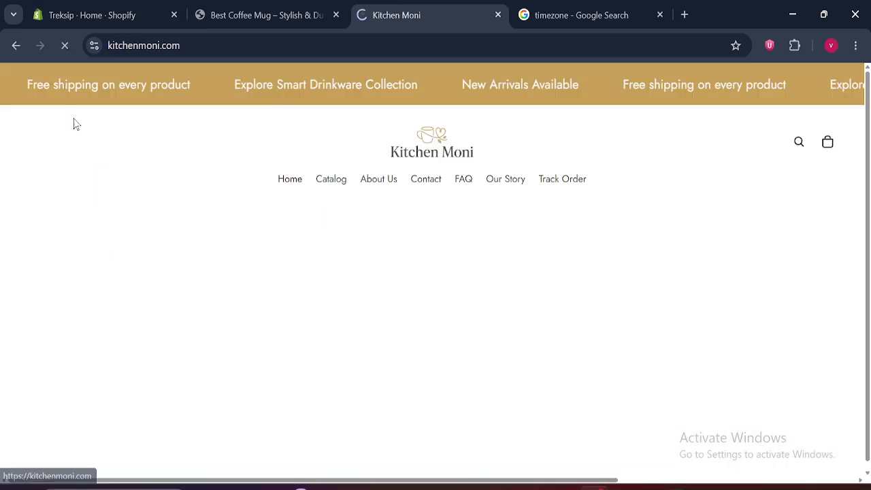
pyautogui.moveTo(869, 90); pyautogui.dragTo(869, 72)
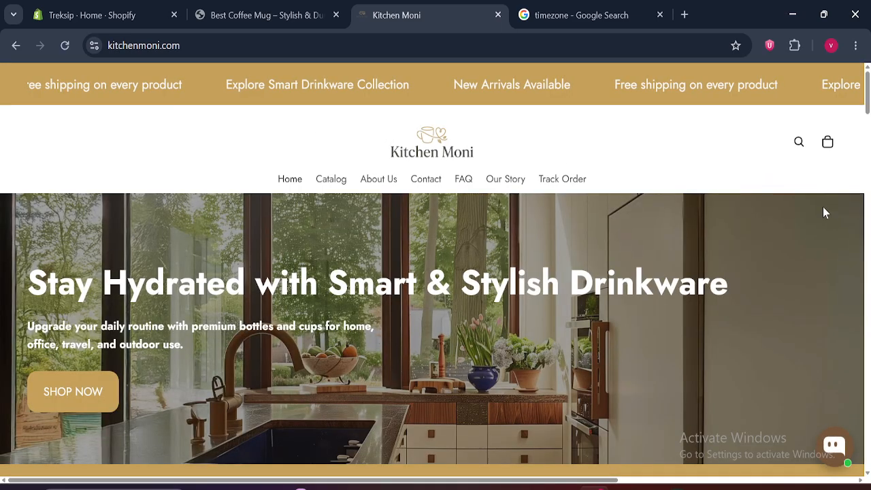
pyautogui.click(232, 14)
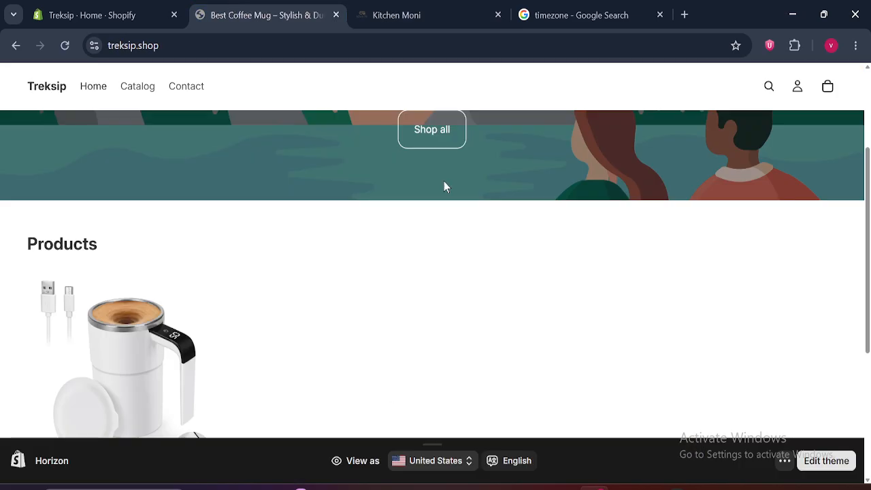
pyautogui.click(92, 8)
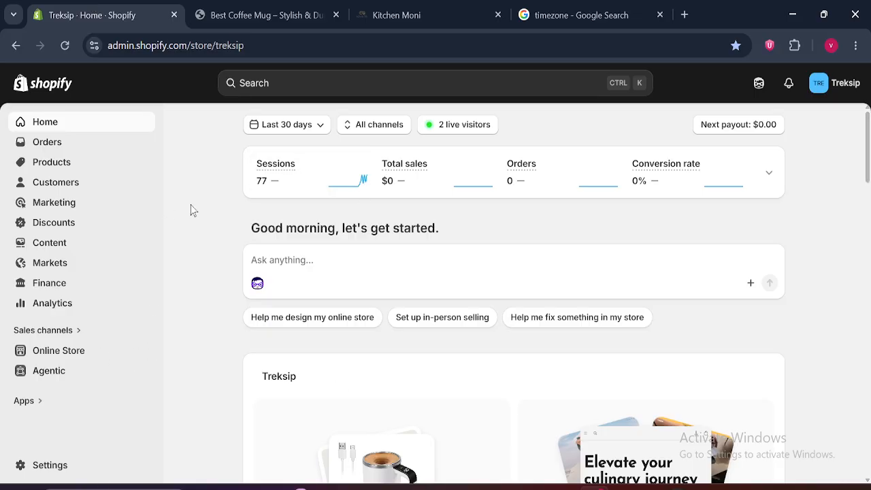